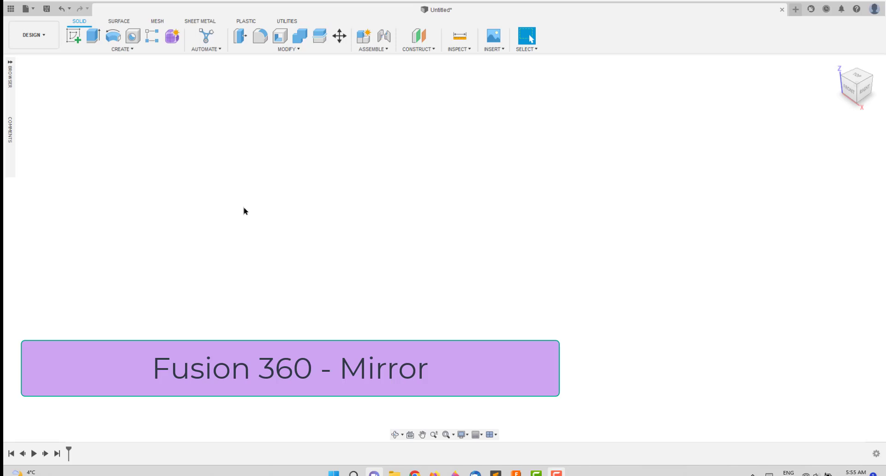
Sketch a rectangle on the front plane from the origin to an opposite corner, then finish the sketch.
click(74, 35)
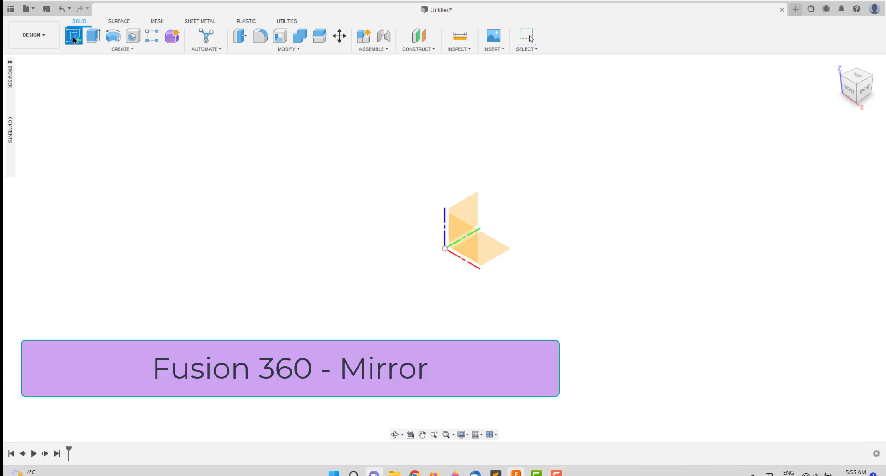
click(457, 243)
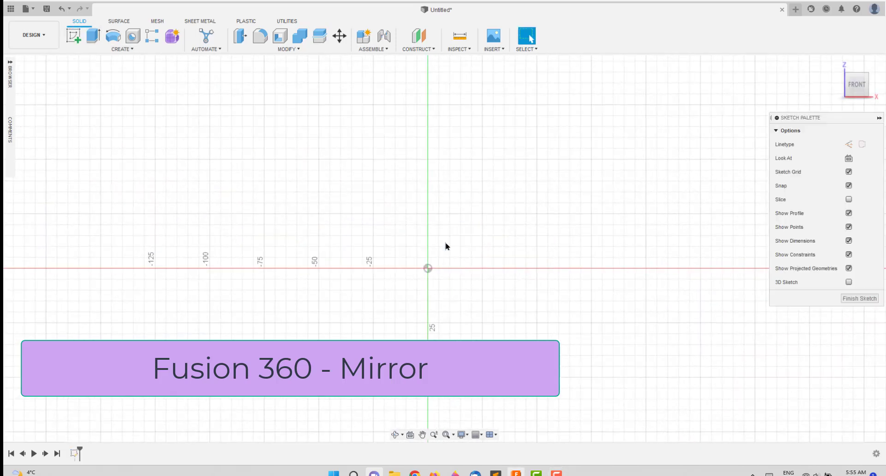
key(r)
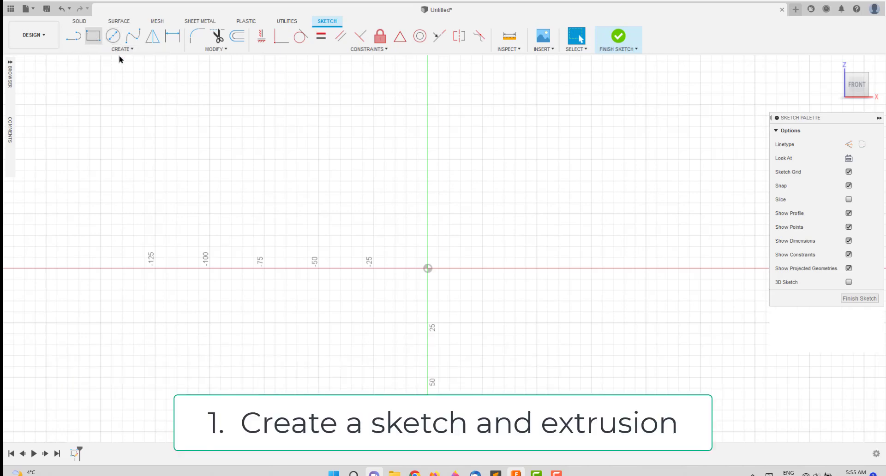
click(428, 268)
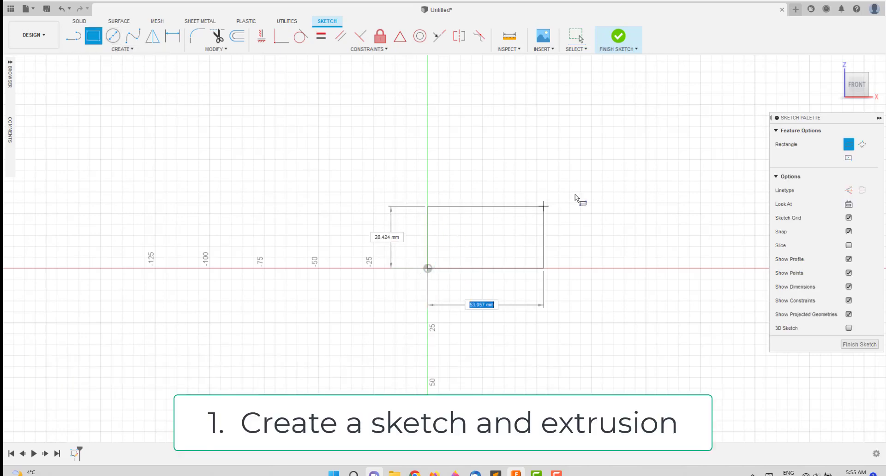
click(613, 159)
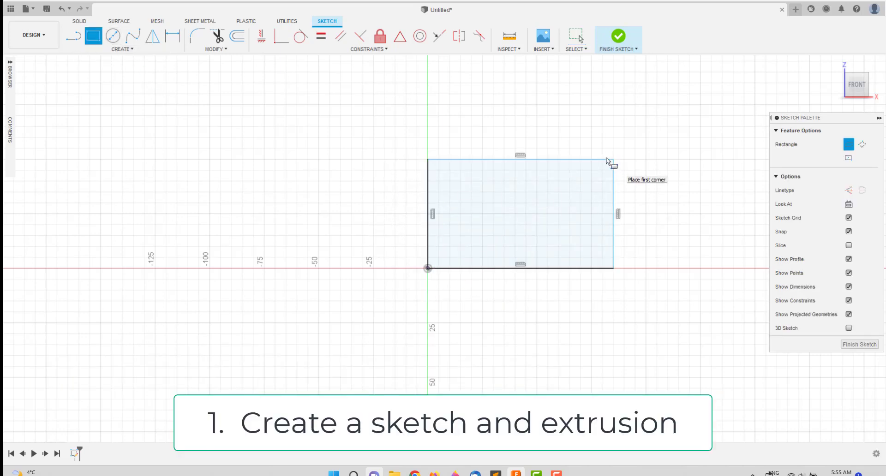
click(619, 36)
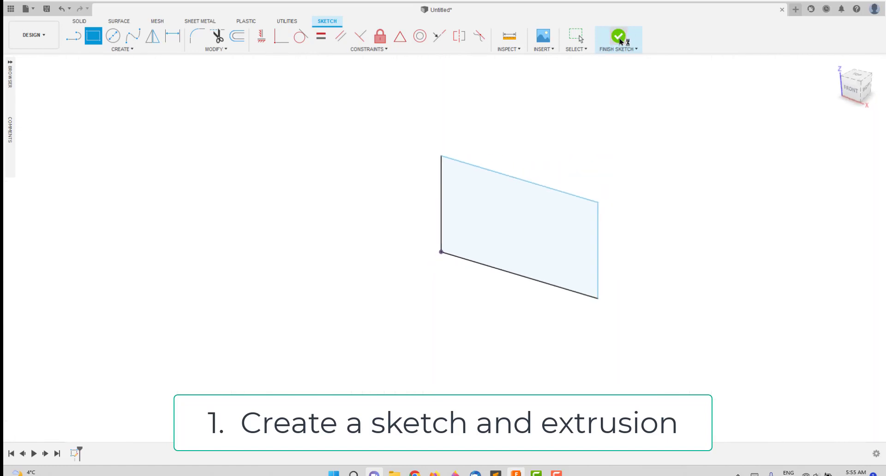
Extrude the rectangle profile 25 mm into a solid new body.
click(512, 222)
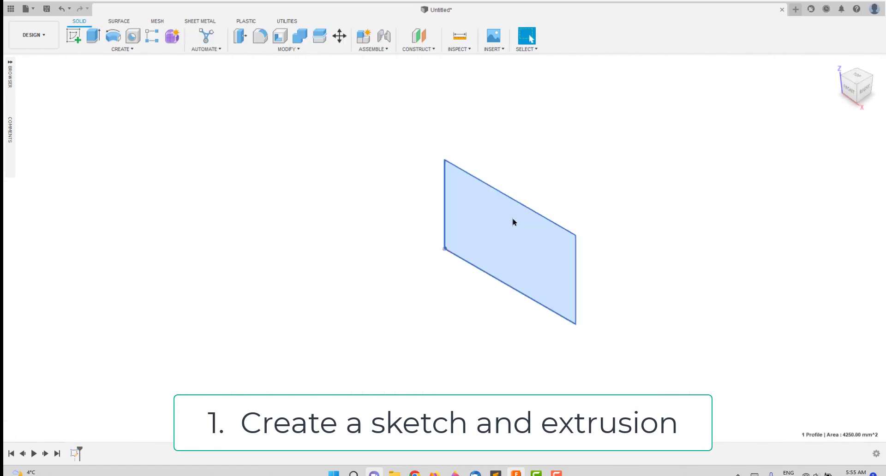
click(92, 36)
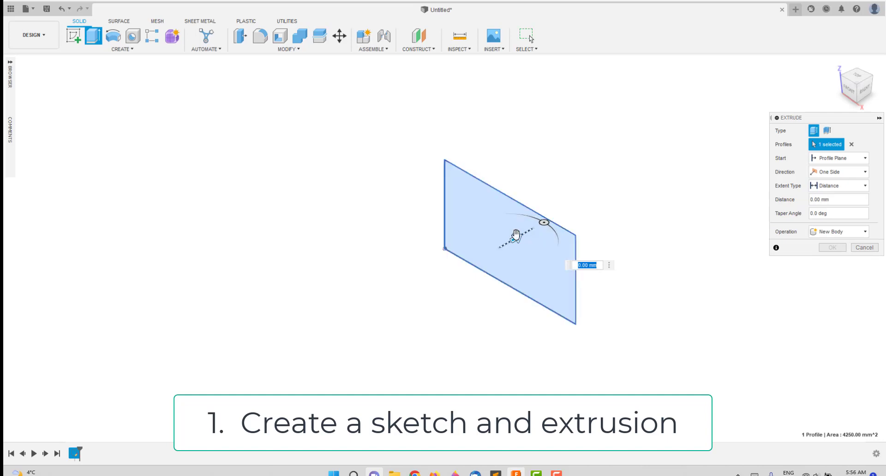
drag(510, 240, 479, 256)
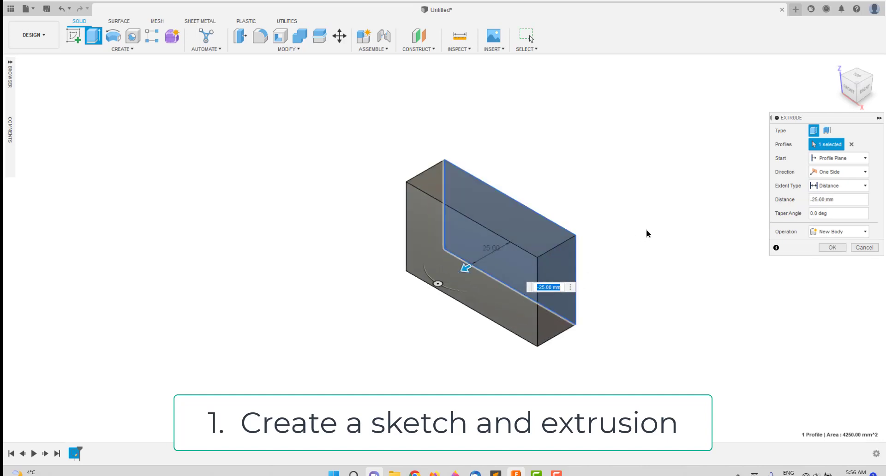
key(Return)
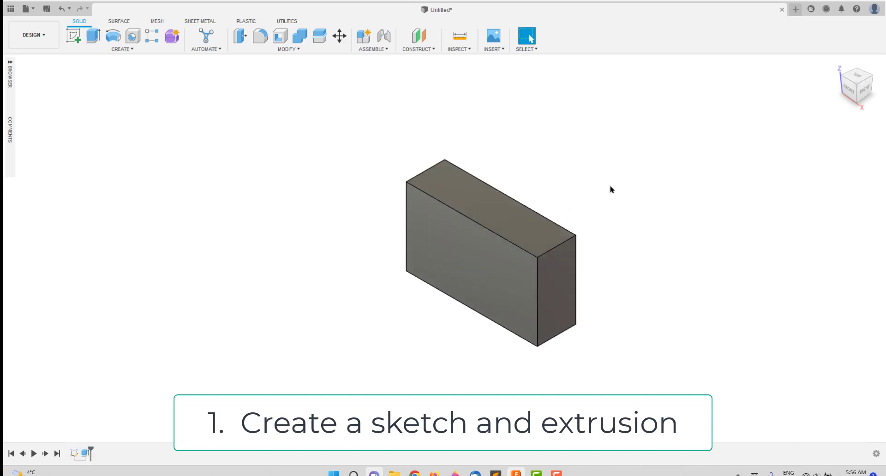
shift+middle_drag(607, 166, 615, 172)
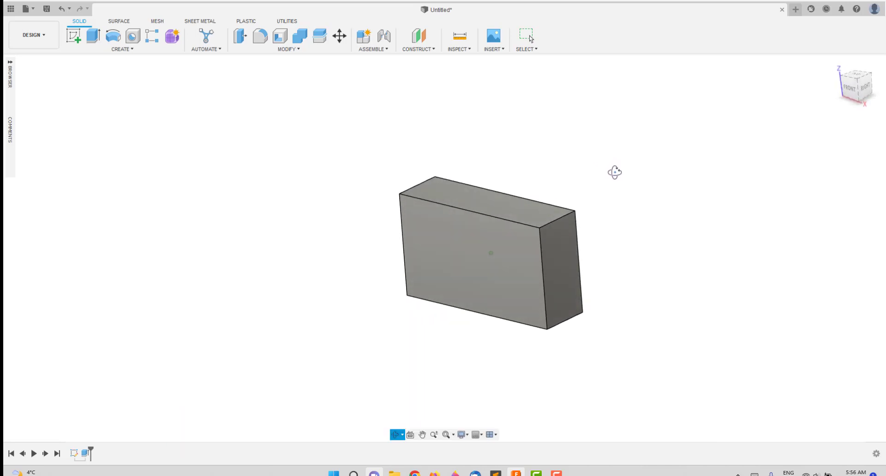
On the block's front face, sketch a larger circle near the top-left and a smaller one below it.
click(517, 244)
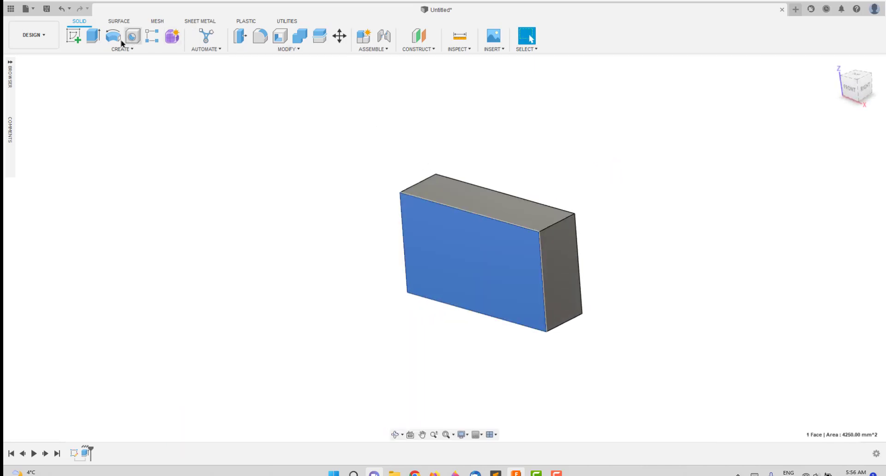
click(74, 43)
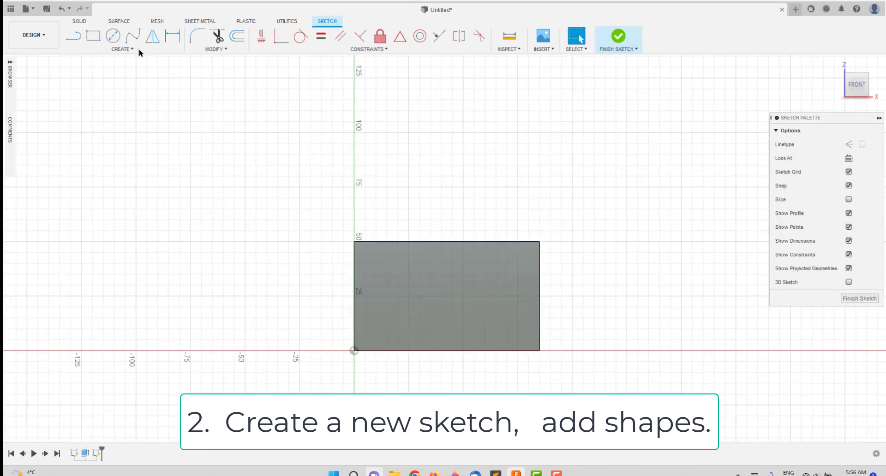
click(111, 36)
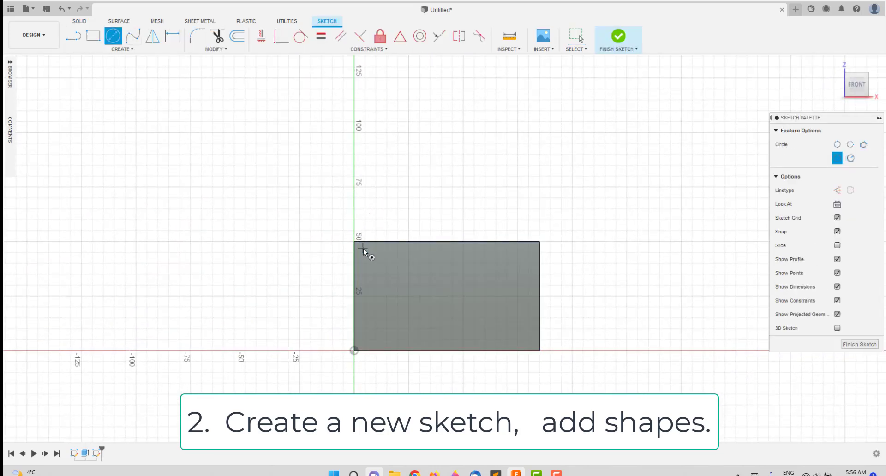
click(375, 264)
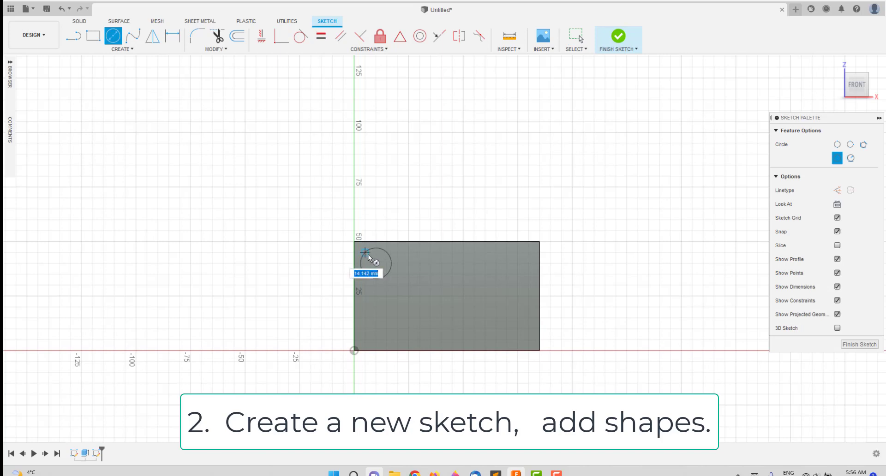
click(386, 275)
click(409, 295)
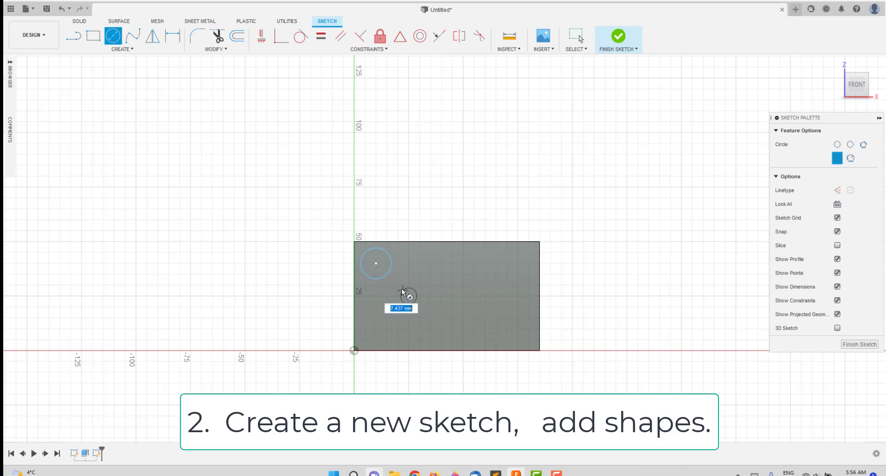
click(401, 289)
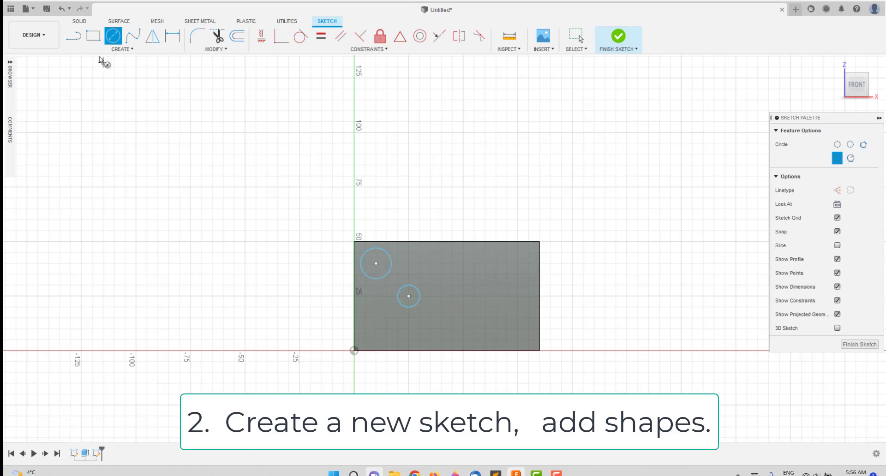
click(76, 39)
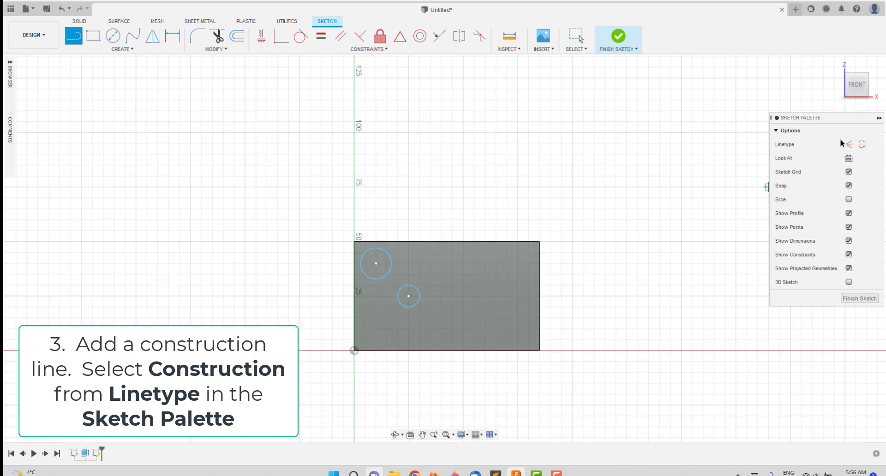
Draw a vertical construction line from the rectangle's top edge to its bottom edge.
click(849, 146)
click(453, 244)
click(452, 351)
Set up a mirror of both circles, trying the construction line, then the top edge, as mirror line.
click(151, 42)
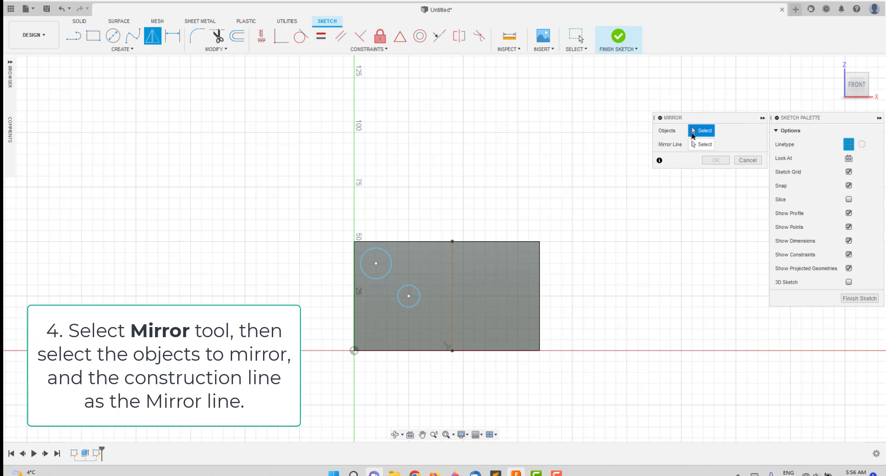
click(391, 269)
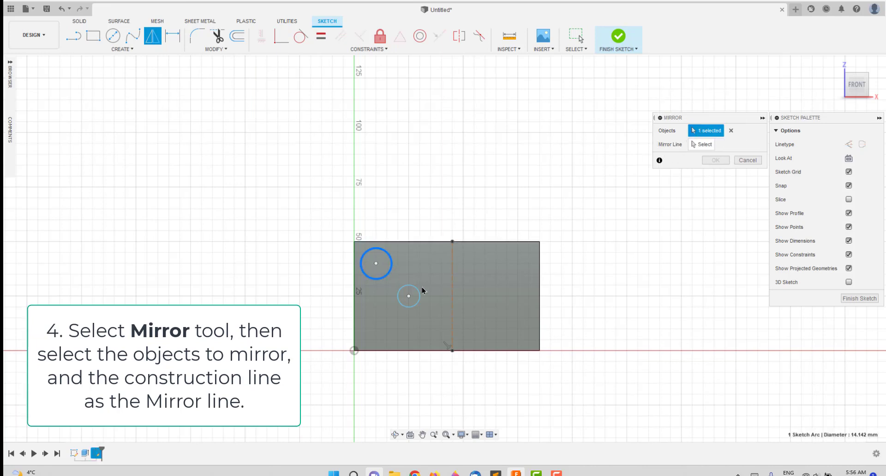
click(421, 297)
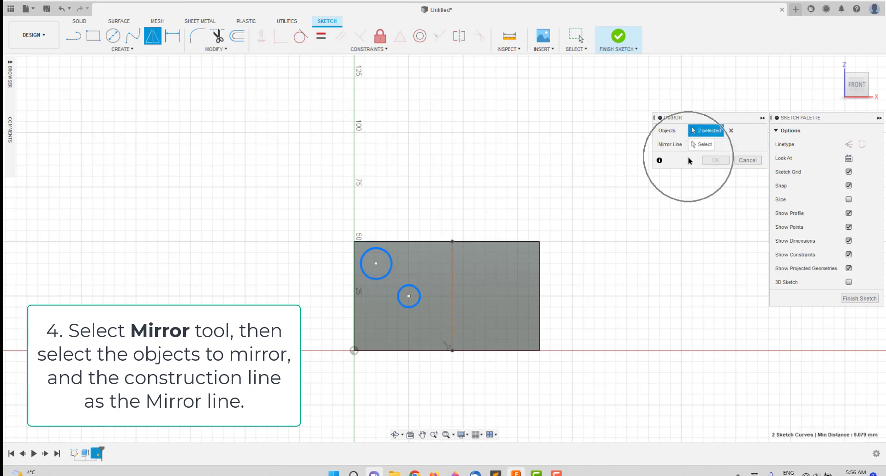
click(702, 144)
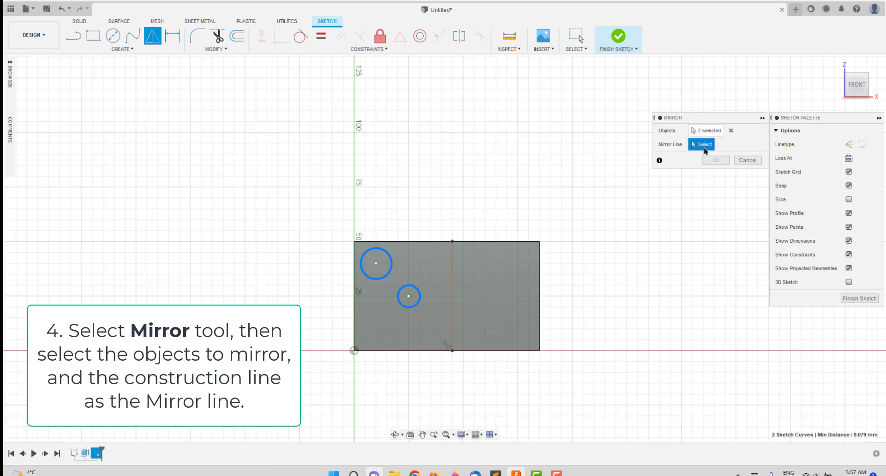
click(452, 258)
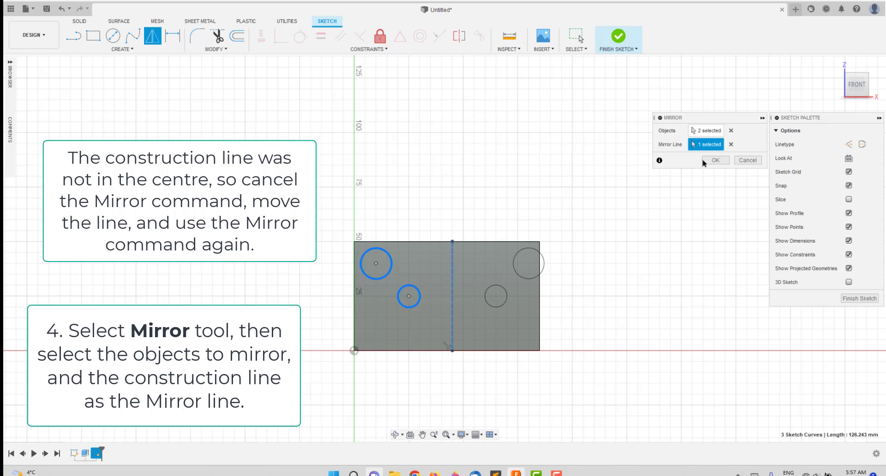
click(452, 251)
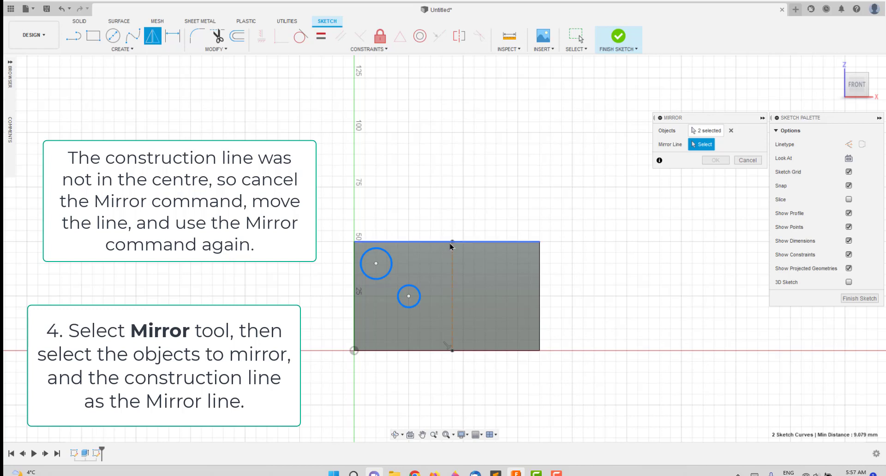
click(450, 244)
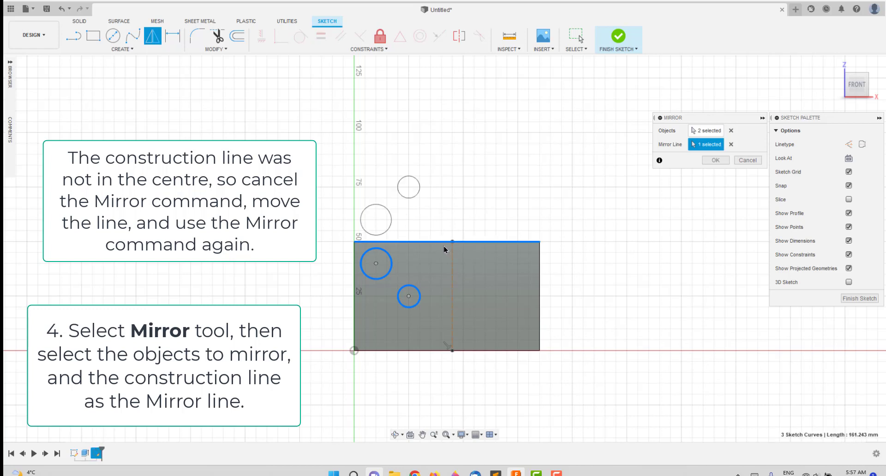
Cancel the mirror, move the construction line to the rectangle's centre, and select the lower circle.
key(Escape)
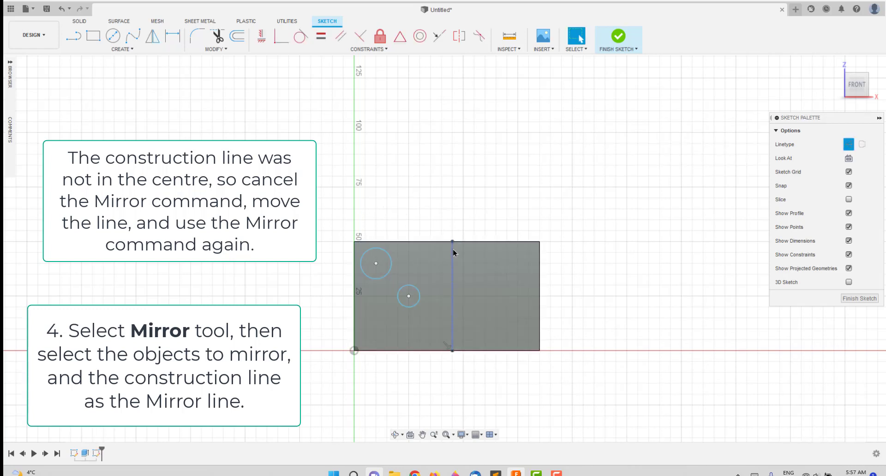
click(453, 252)
drag(453, 252, 448, 253)
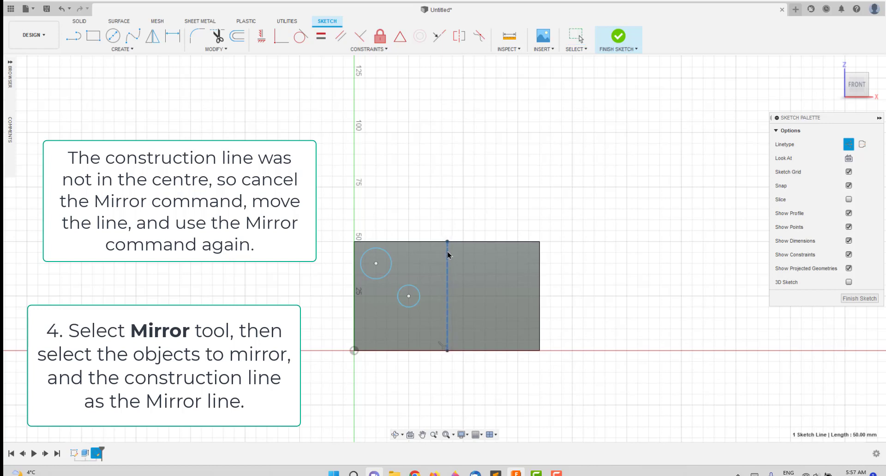
click(515, 190)
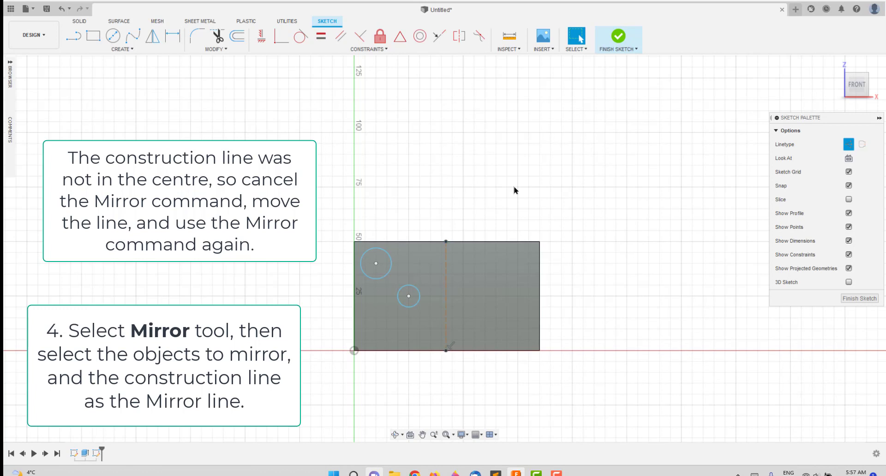
click(417, 290)
click(414, 291)
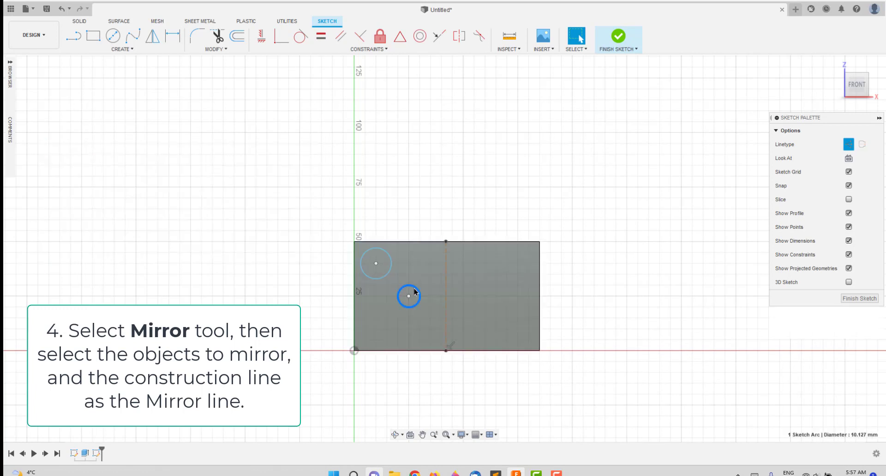
Mirror both circles across the construction line and reposition the inner circle with its copy.
click(154, 37)
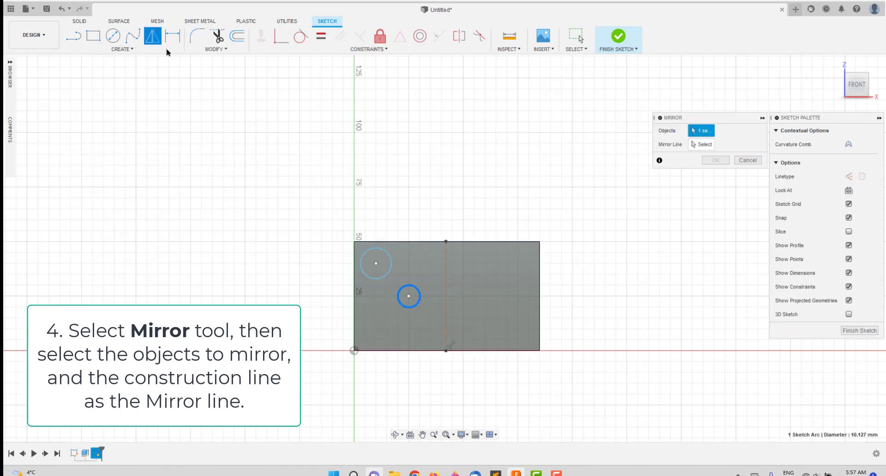
click(391, 260)
click(702, 145)
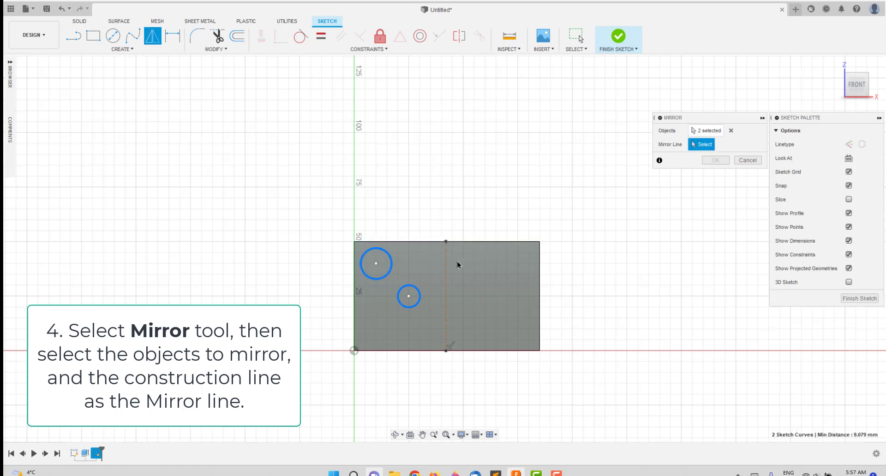
click(446, 265)
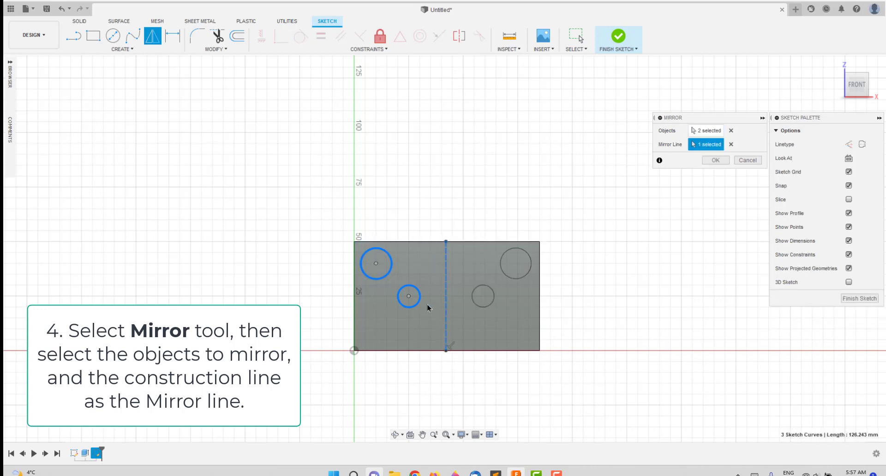
click(712, 163)
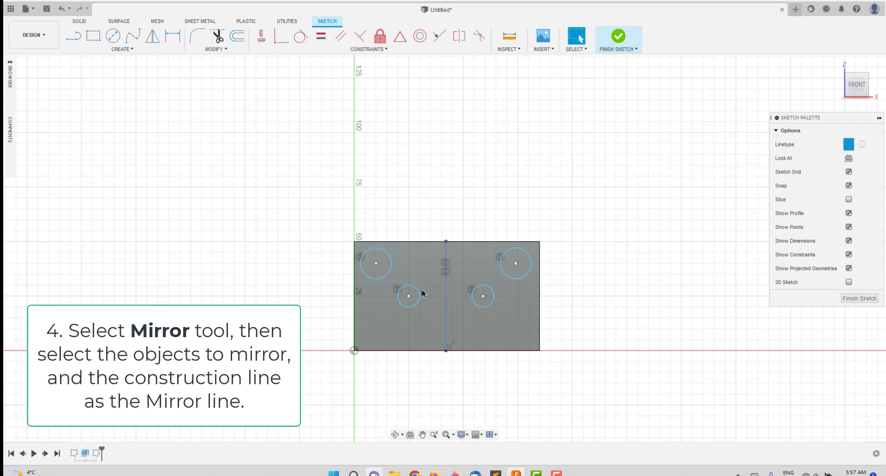
mouse_move(415, 308)
mouse_down()
mouse_move(409, 297)
mouse_move(376, 297)
mouse_move(422, 276)
mouse_up()
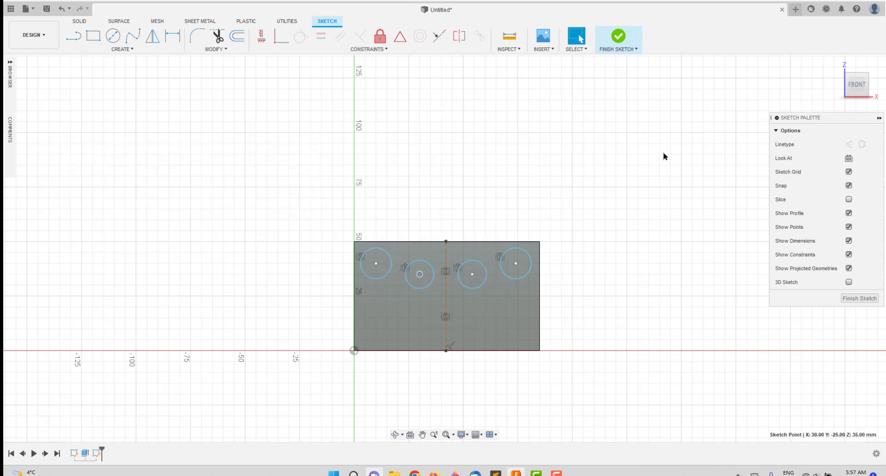
Finish the sketch and start an extrude on the rightmost circle profile.
click(618, 36)
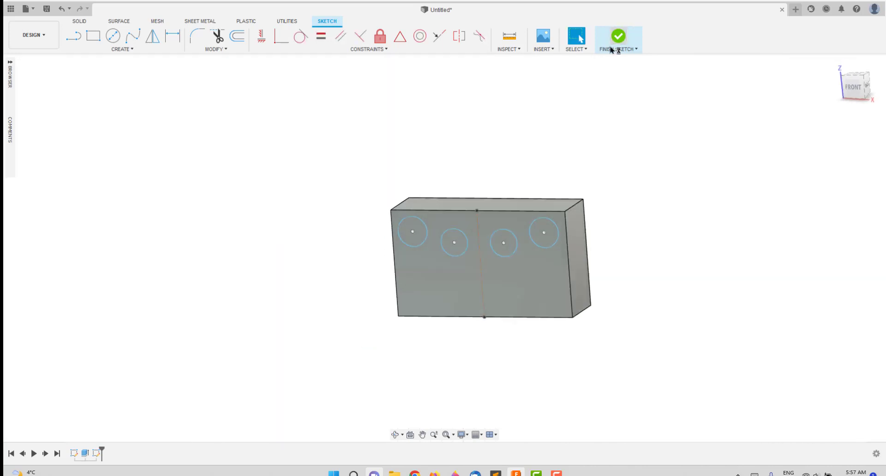
click(442, 233)
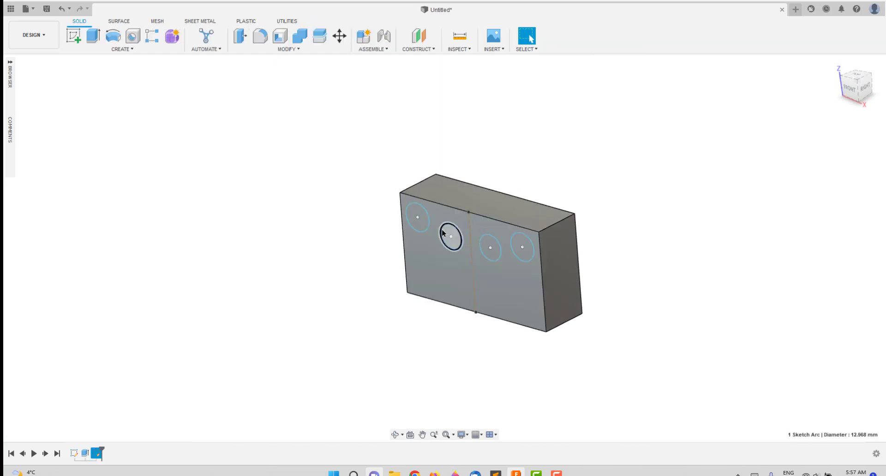
click(428, 222)
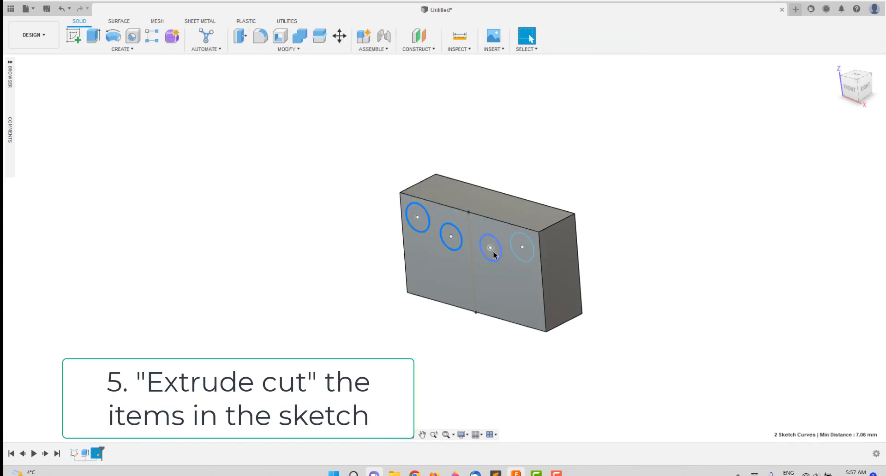
click(519, 253)
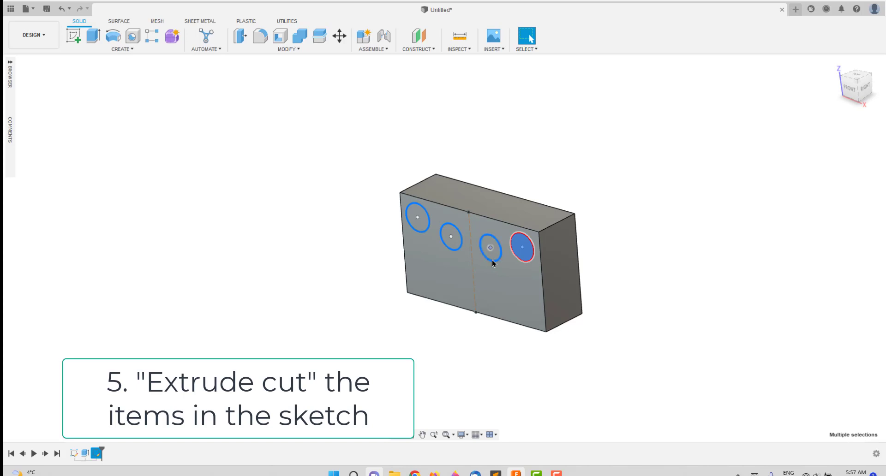
click(93, 36)
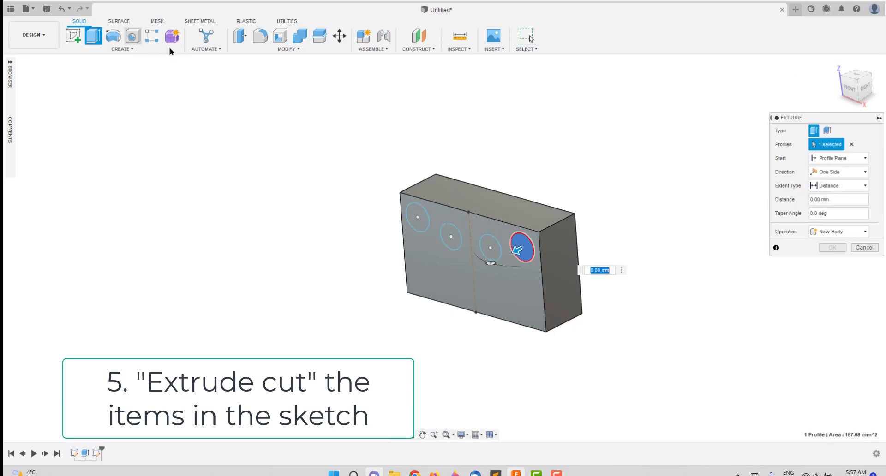
Set the extrude to Cut, One Side, extent All, flipped into the block.
click(856, 232)
click(855, 253)
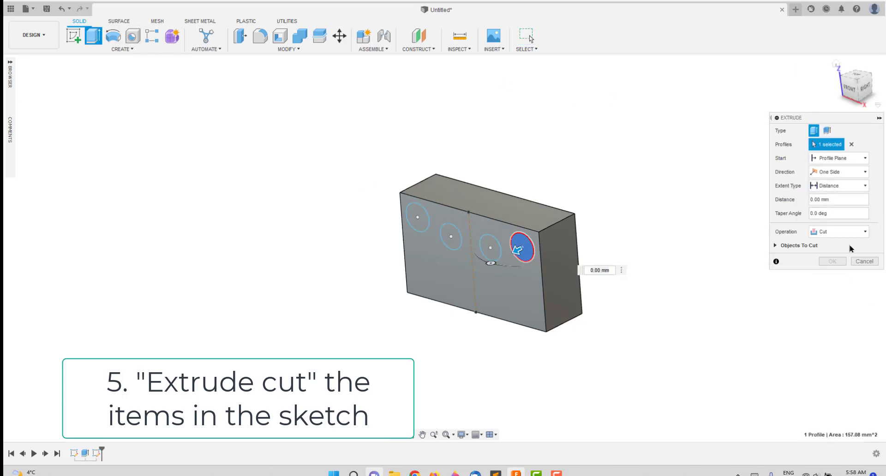
click(852, 172)
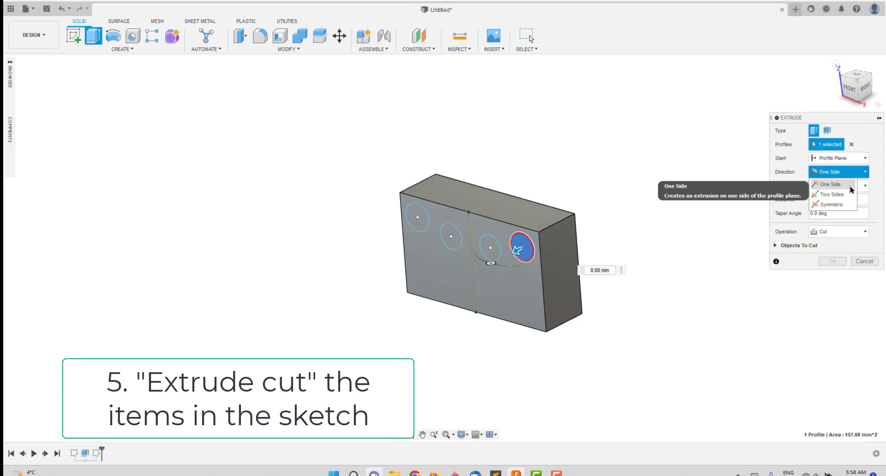
click(851, 186)
click(864, 172)
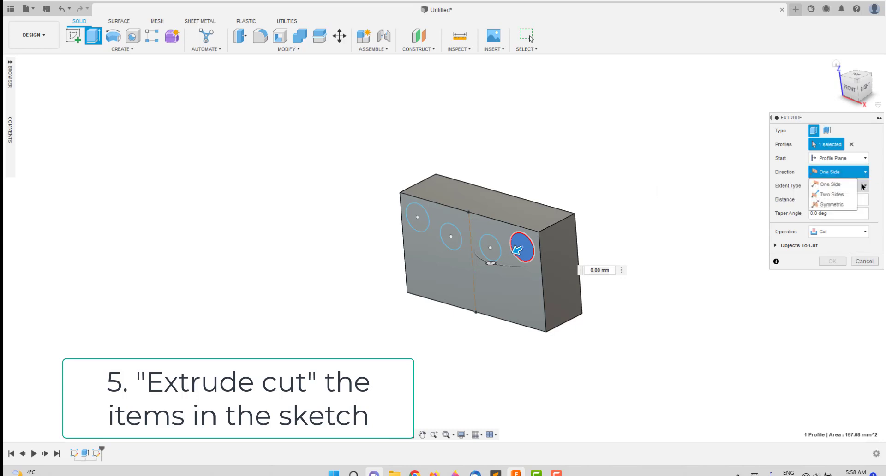
click(852, 185)
click(857, 187)
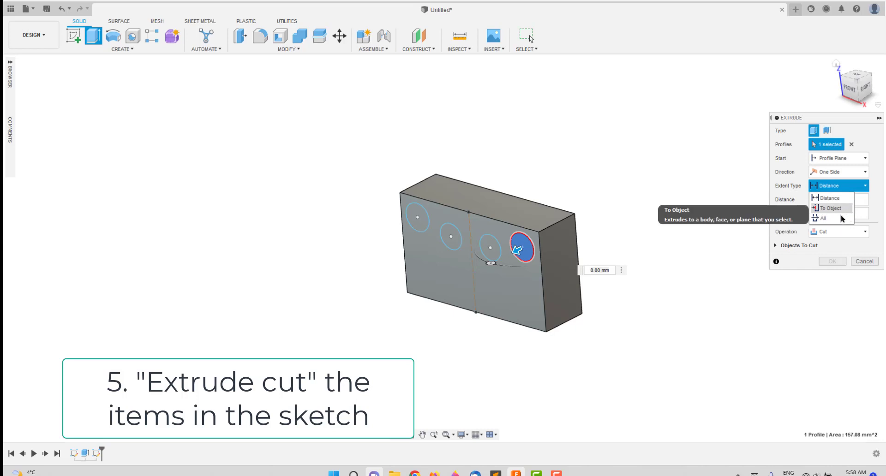
click(841, 218)
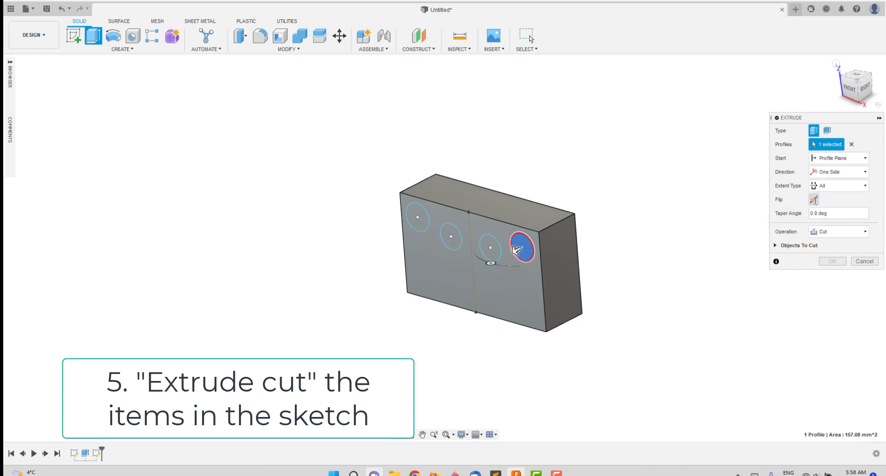
click(813, 199)
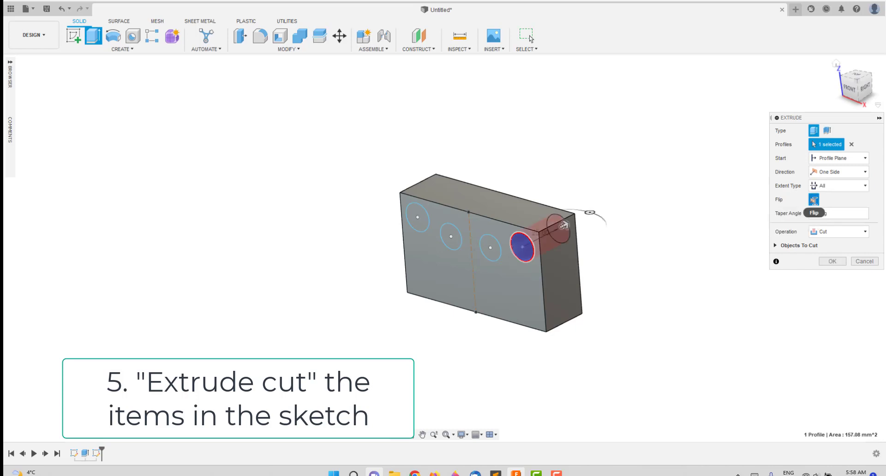
Add the other three circle profiles and cut all four through-all holes.
click(498, 246)
click(450, 237)
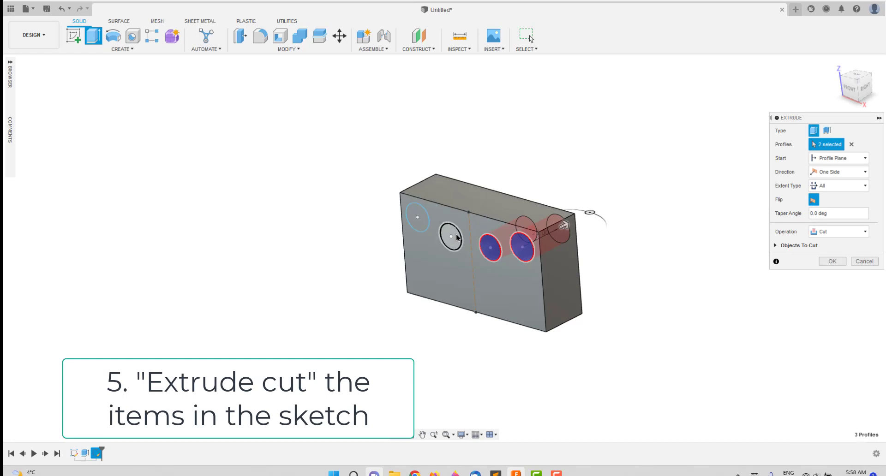
click(417, 219)
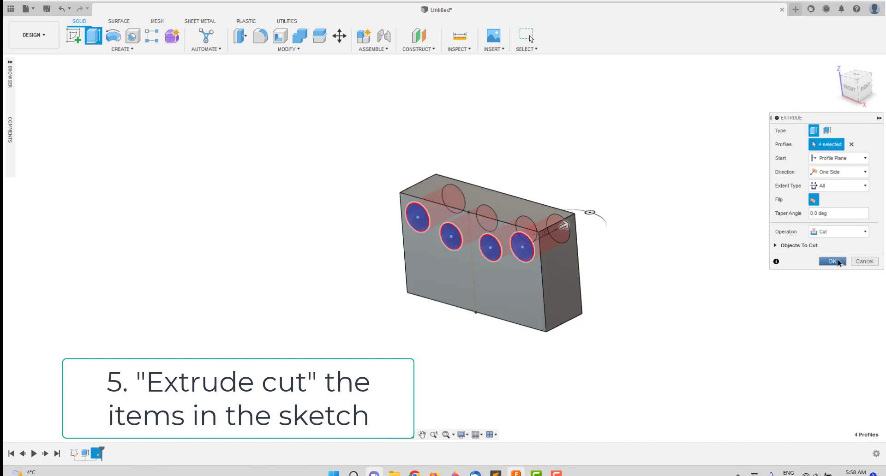
click(833, 261)
mouse_move(640, 225)
shift+middle_down()
mouse_move(663, 245)
mouse_move(665, 229)
shift+middle_up()
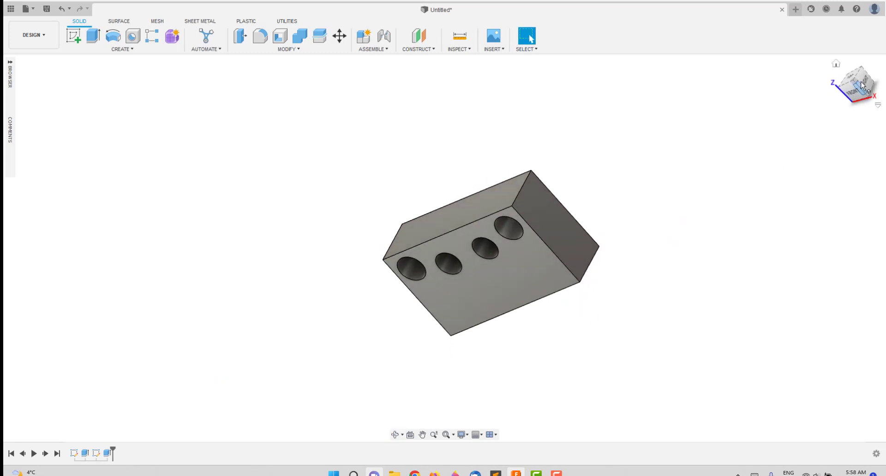
click(854, 84)
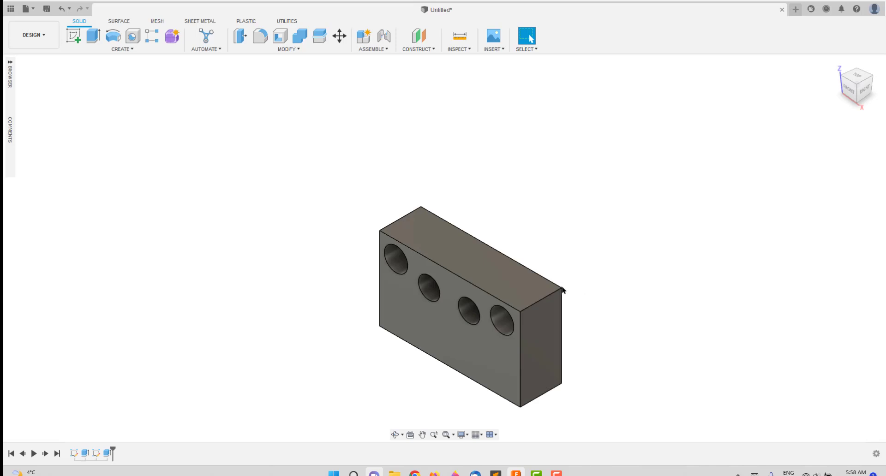
mouse_move(598, 240)
shift+middle_down()
mouse_move(522, 168)
mouse_move(563, 186)
shift+middle_up()
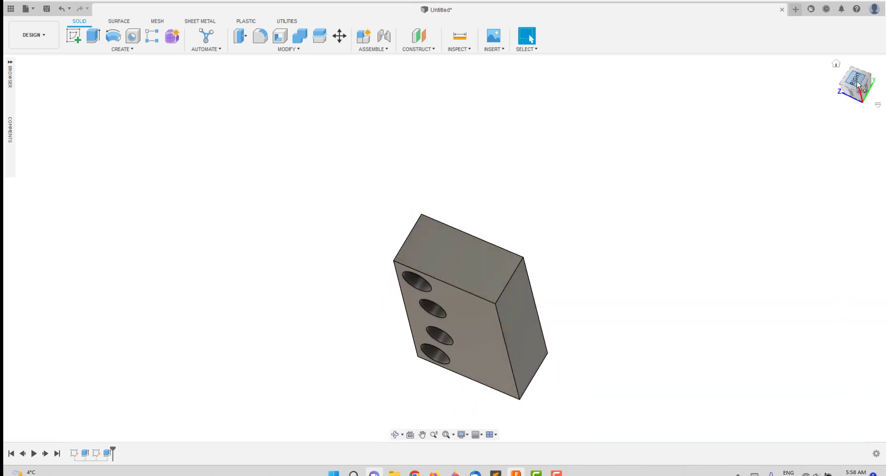
click(842, 88)
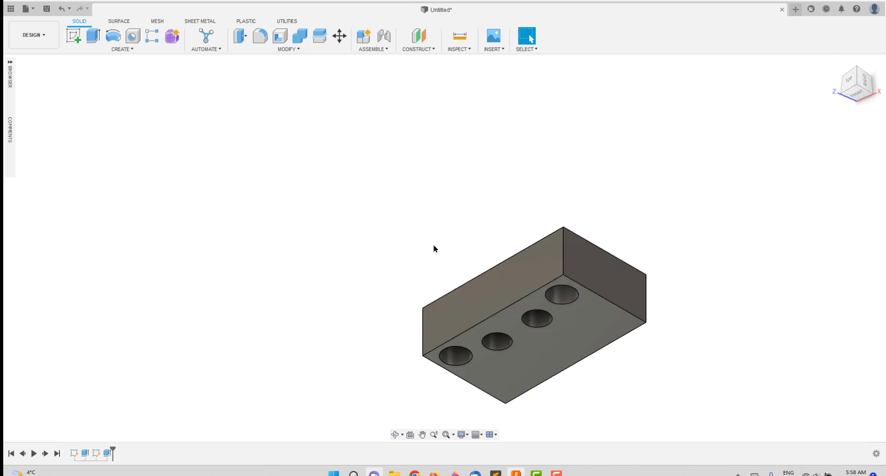
shift+middle_drag(434, 248, 426, 200)
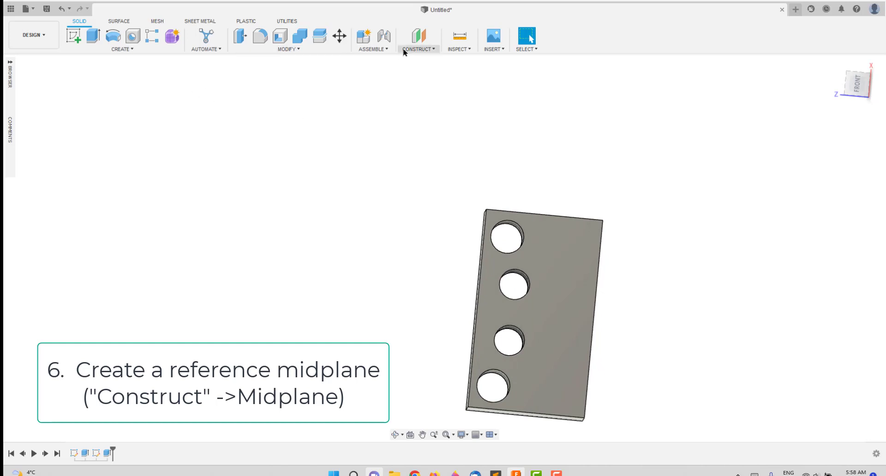
Start an offset plane on a block side face, then cancel it.
click(425, 40)
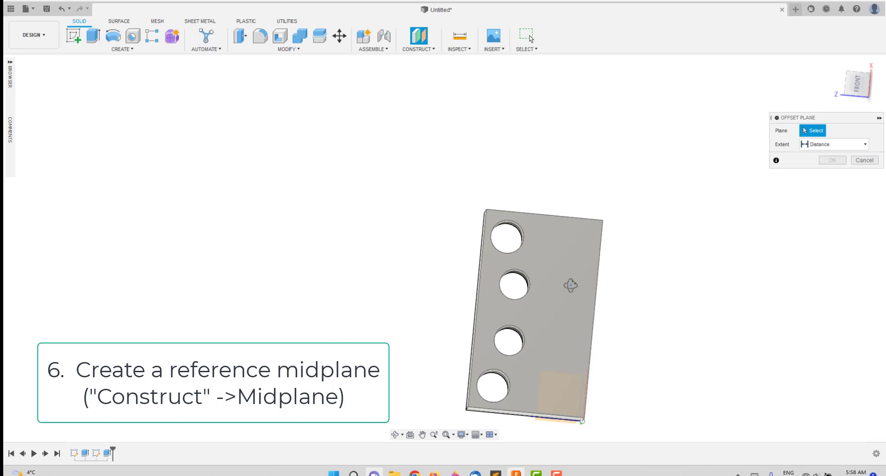
mouse_move(571, 285)
shift+middle_down()
mouse_move(589, 289)
mouse_move(484, 293)
shift+middle_up()
click(489, 295)
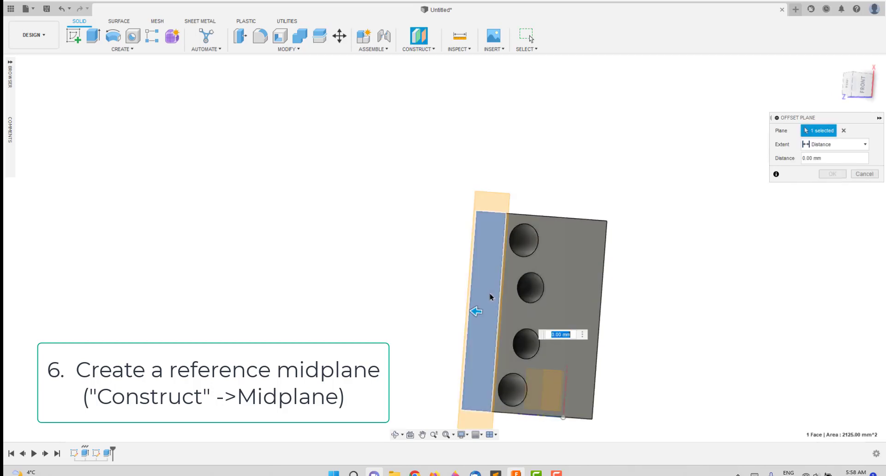
key(Escape)
Set up a midplane between the block's two opposite side faces, 50 mm apart.
shift+middle_drag(649, 279, 488, 282)
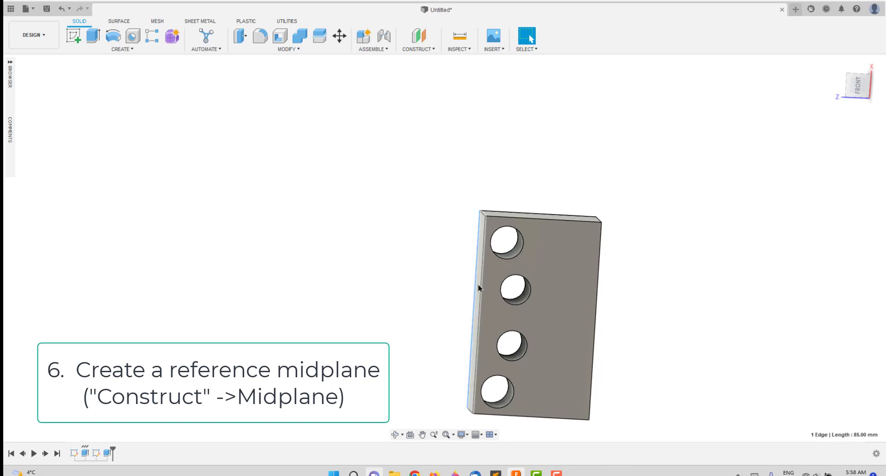
click(477, 287)
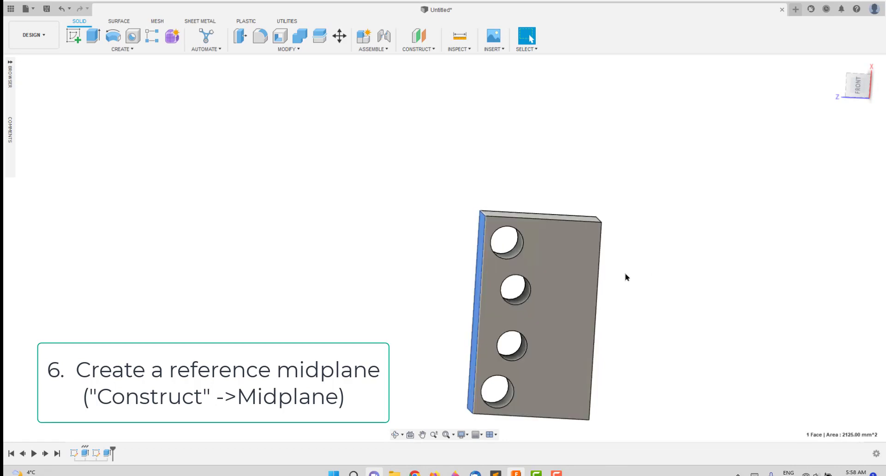
click(418, 49)
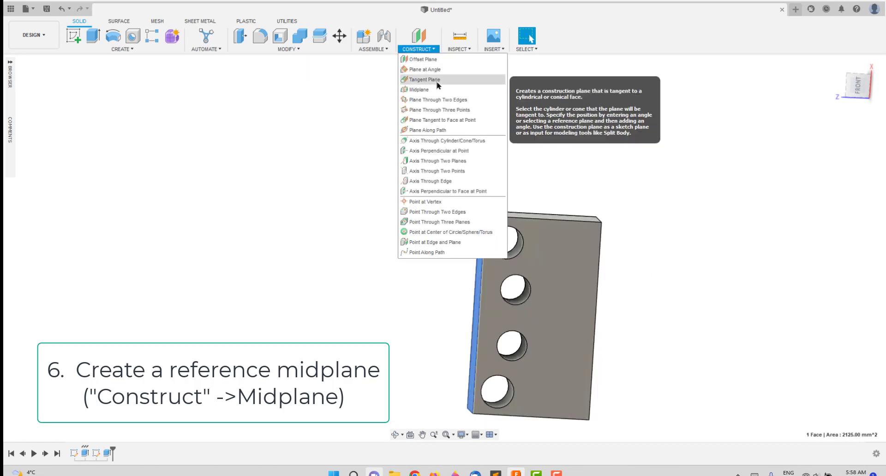
click(438, 90)
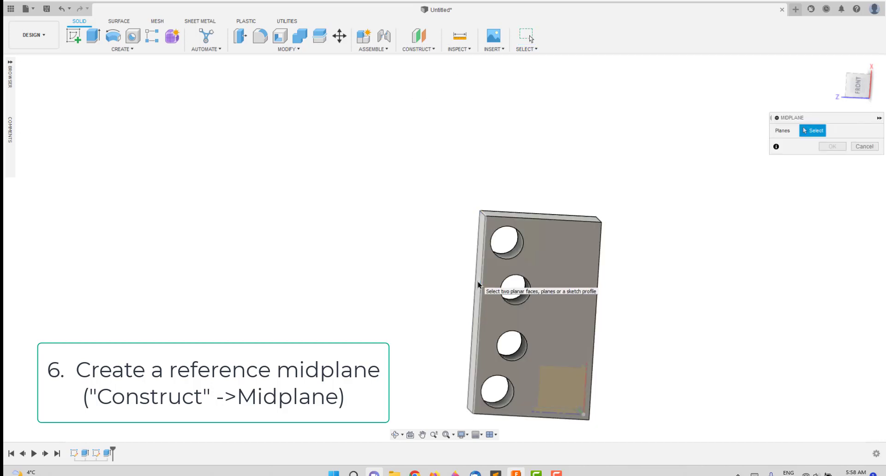
shift+middle_drag(633, 286, 597, 284)
click(593, 277)
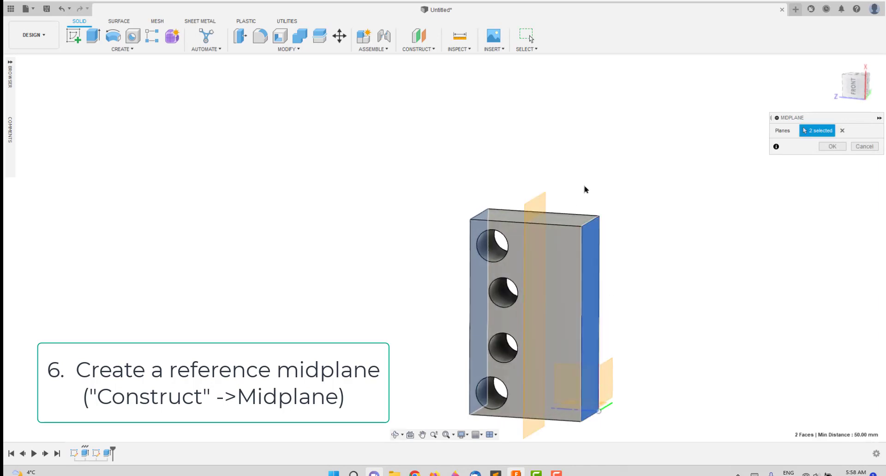
mouse_move(587, 188)
shift+middle_down()
mouse_move(645, 189)
mouse_move(643, 156)
shift+middle_up()
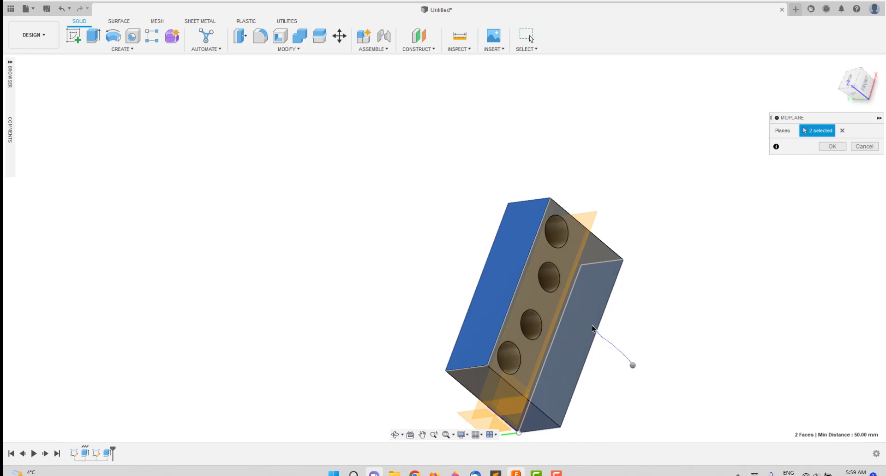
Finish the midplane through the block and orbit to a front isometric view.
key(Delete)
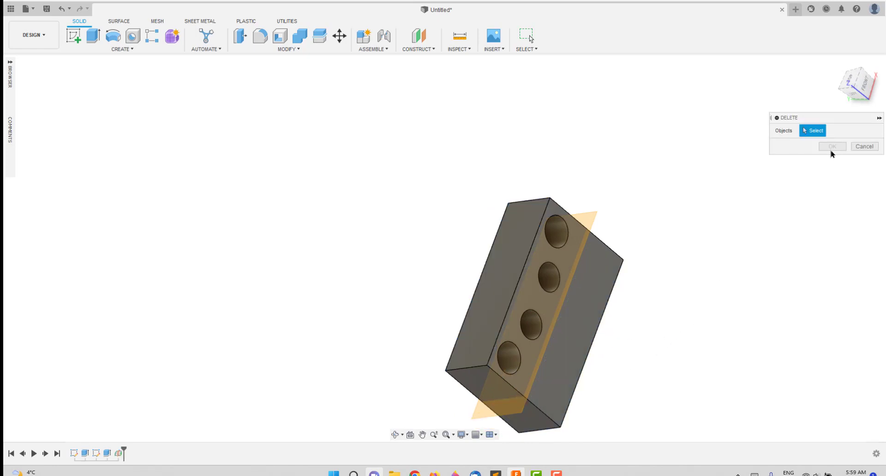
mouse_move(653, 360)
shift+middle_down()
mouse_move(589, 312)
mouse_move(656, 374)
mouse_move(598, 294)
mouse_move(521, 283)
shift+middle_up()
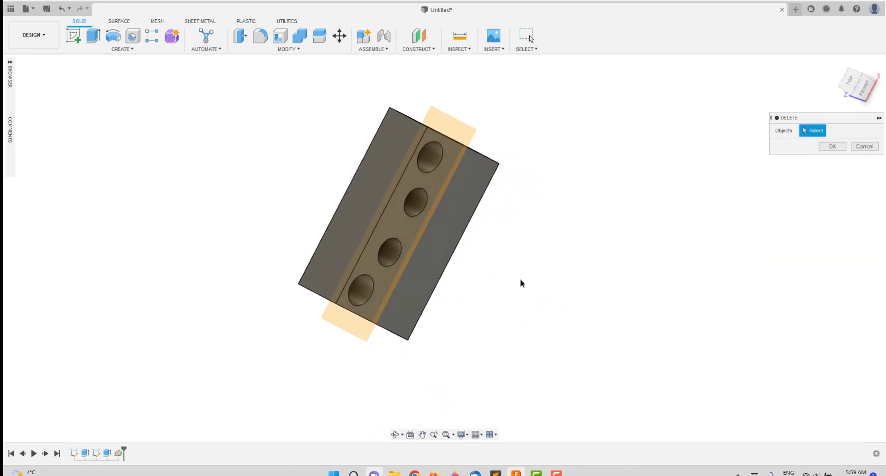
mouse_move(478, 391)
shift+middle_down()
mouse_move(455, 389)
mouse_move(505, 380)
mouse_move(530, 334)
mouse_move(457, 317)
shift+middle_up()
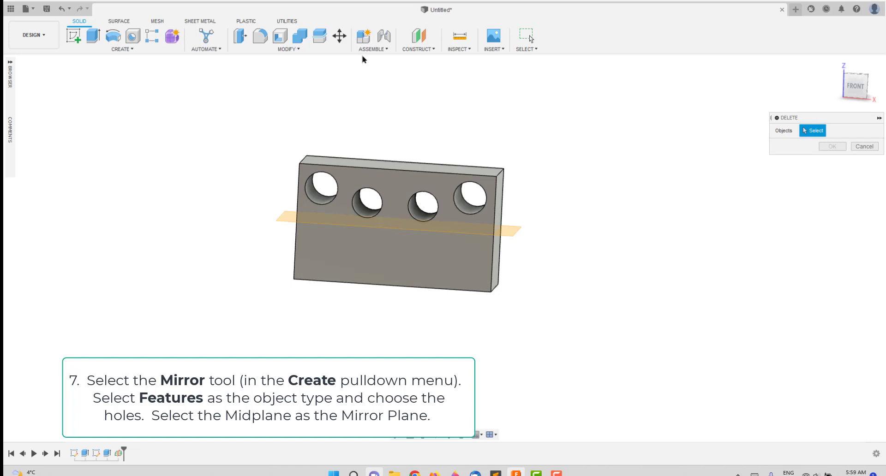
Mirror the four-hole extrude feature across the midplane, adding four holes to the lower half.
click(382, 51)
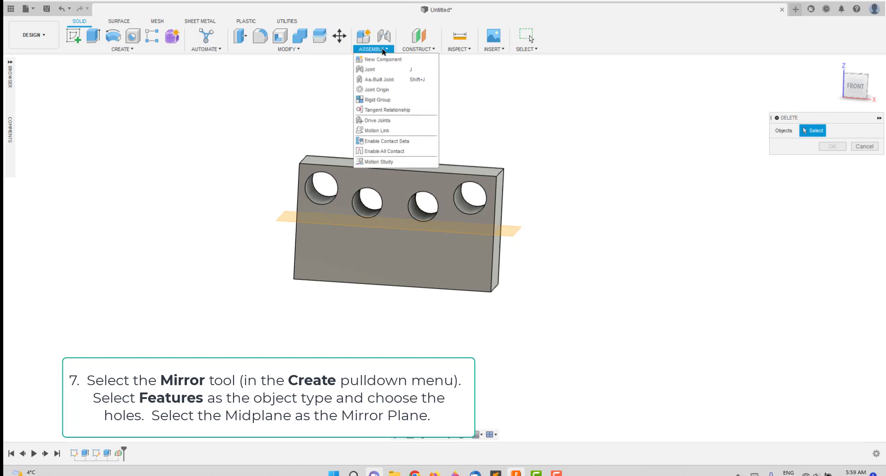
click(140, 51)
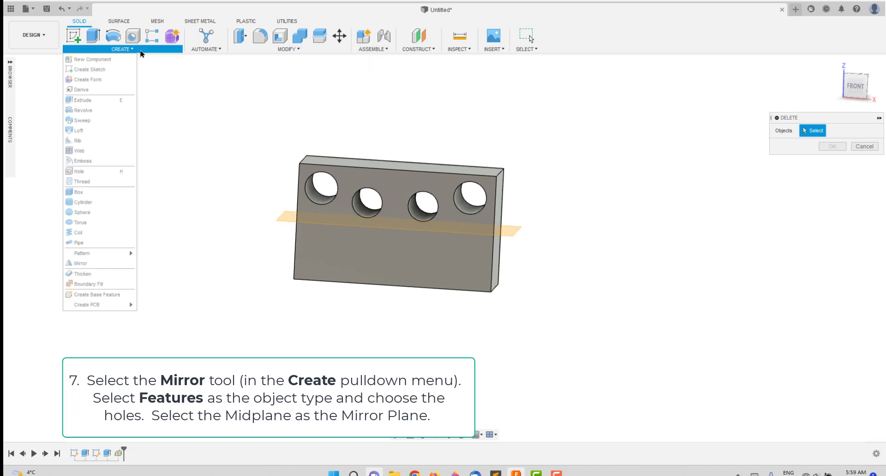
click(106, 265)
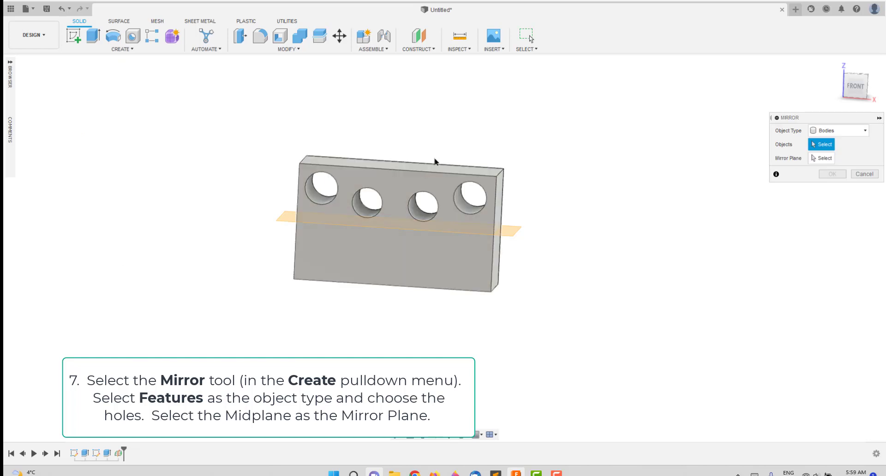
click(836, 131)
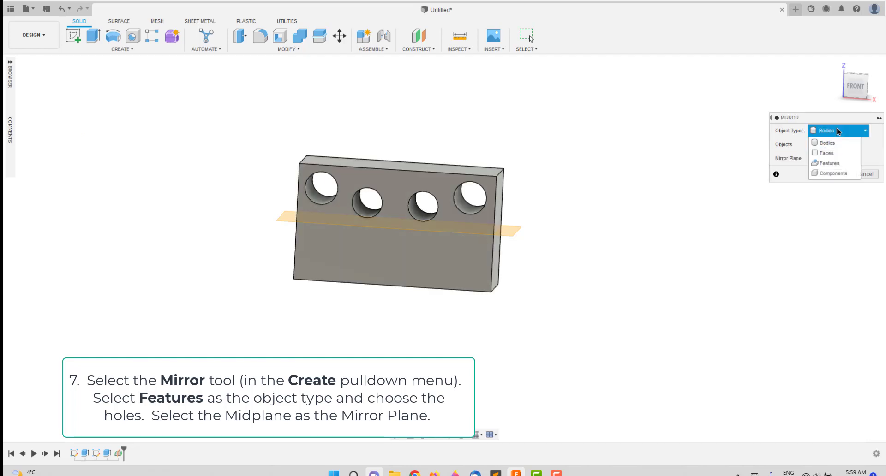
click(847, 164)
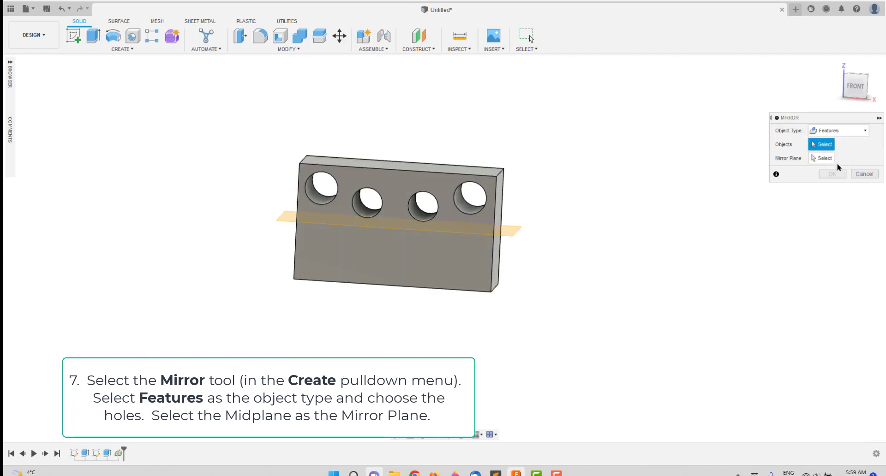
click(466, 210)
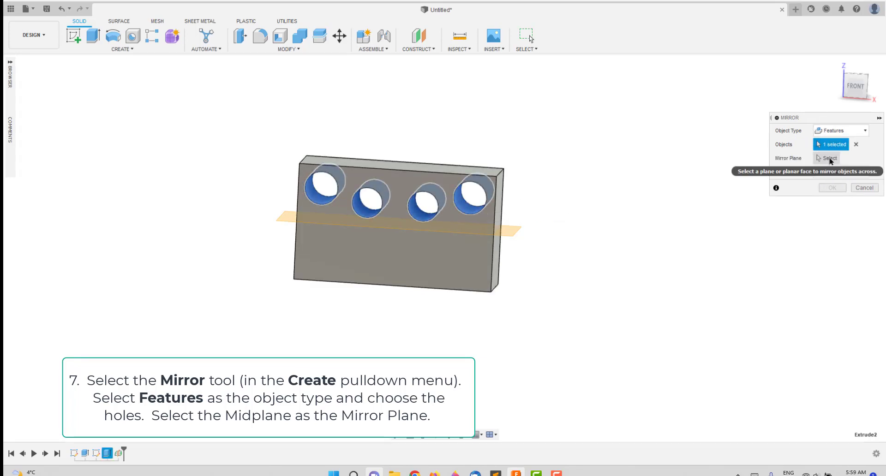
click(829, 159)
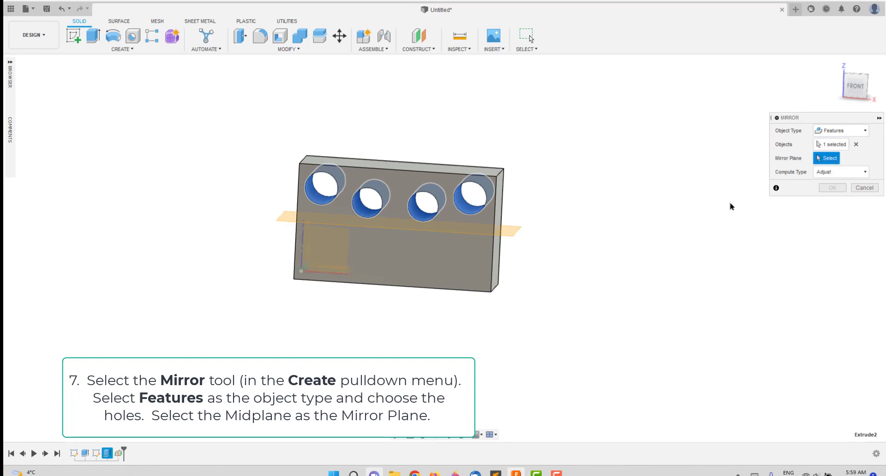
click(514, 237)
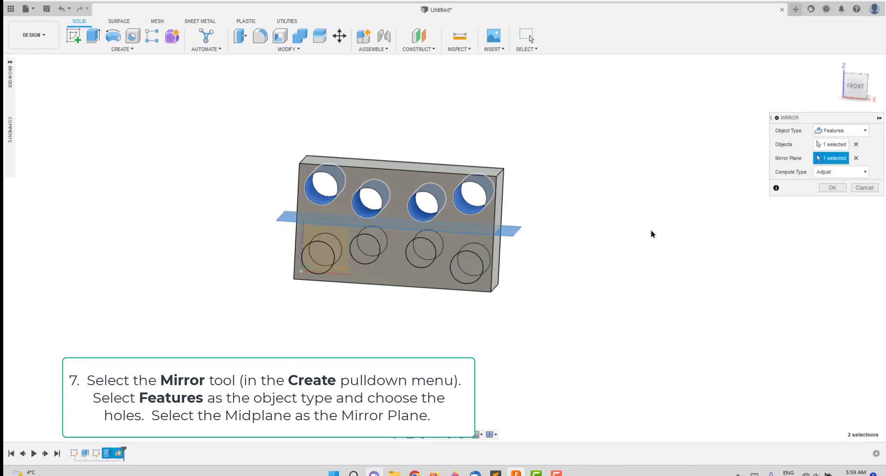
click(833, 188)
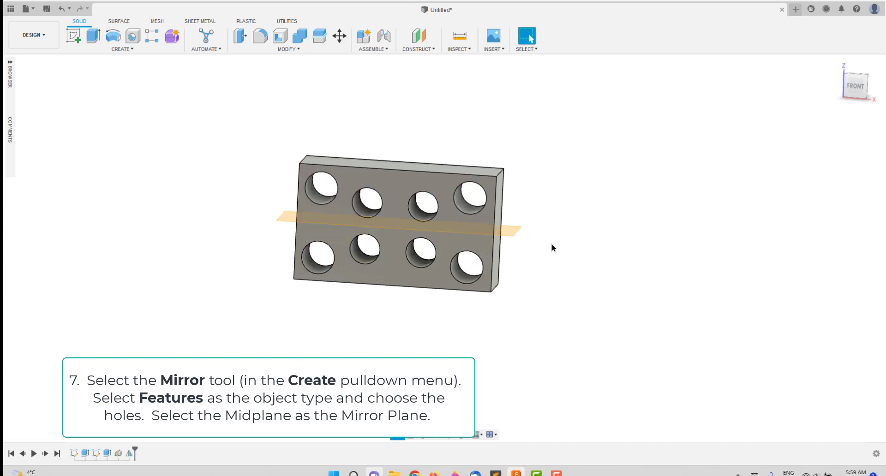
shift+middle_drag(552, 248, 548, 235)
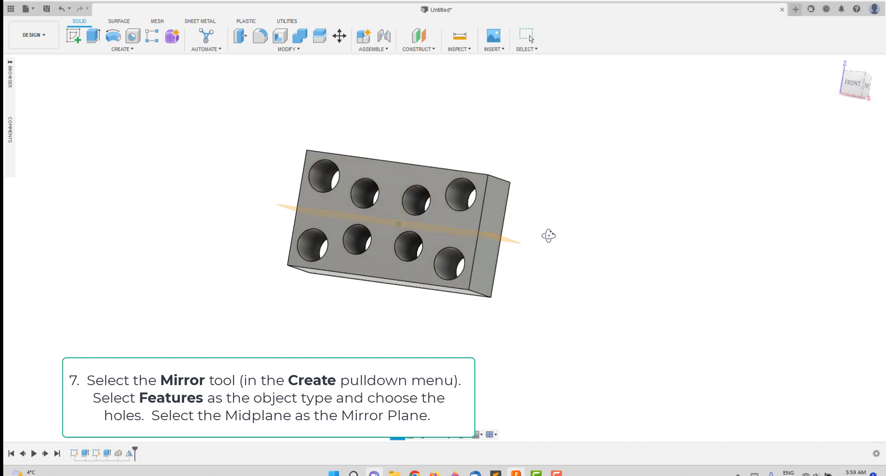
shift+middle_drag(548, 236, 546, 245)
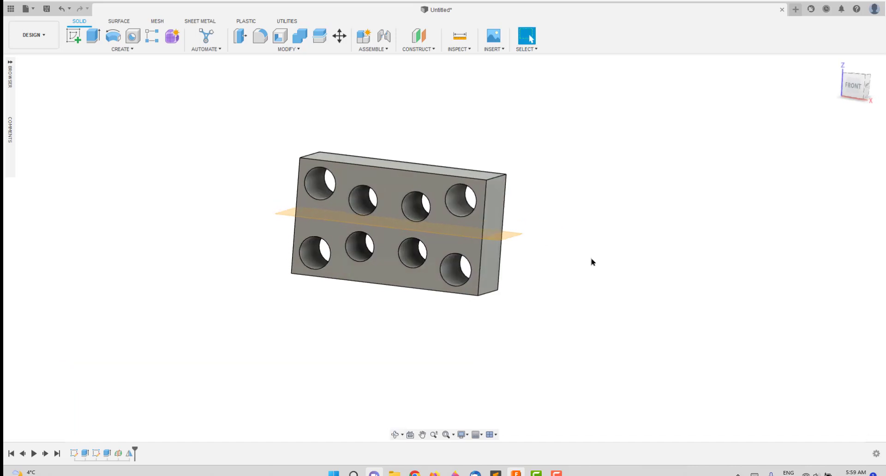
click(145, 51)
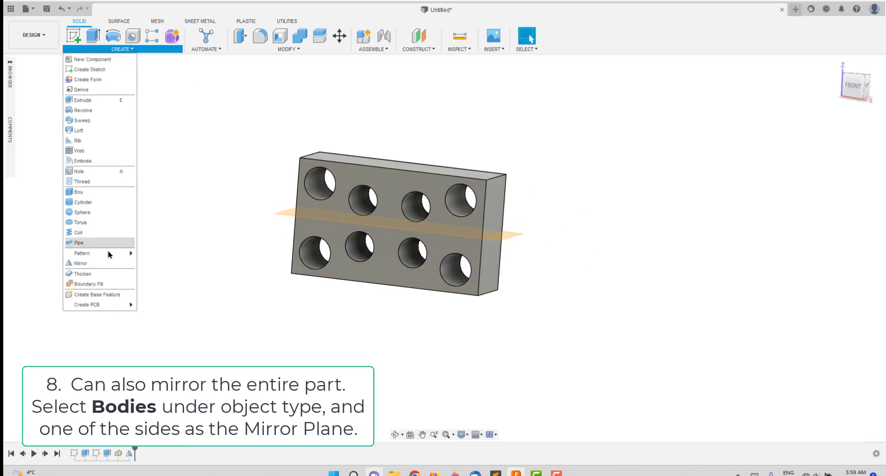
click(109, 264)
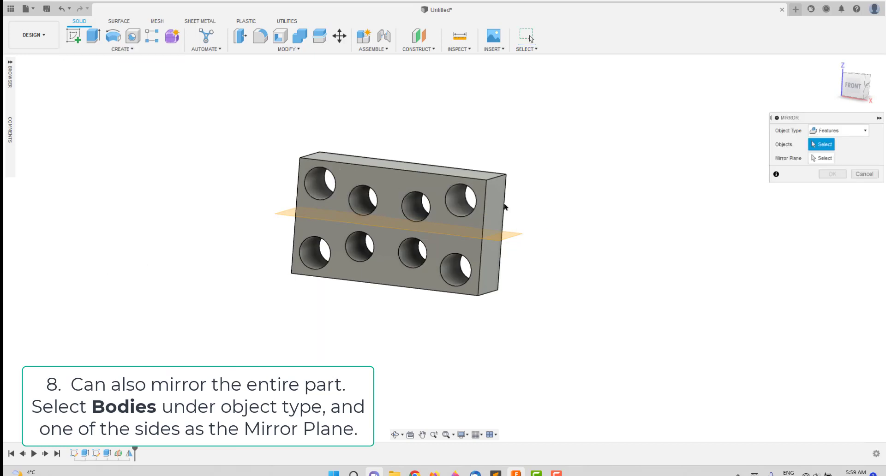
click(835, 131)
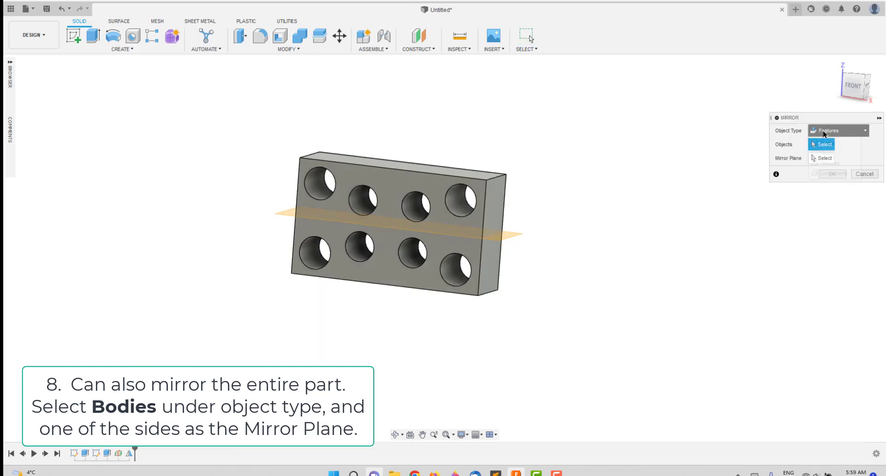
click(828, 141)
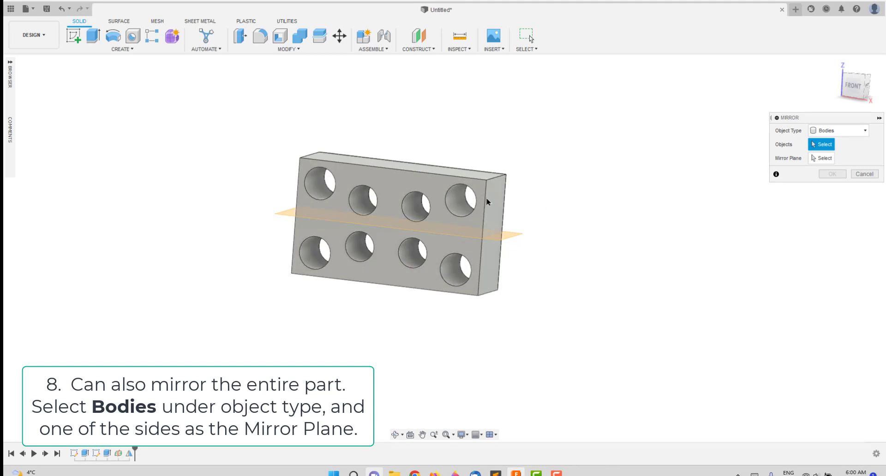
click(472, 199)
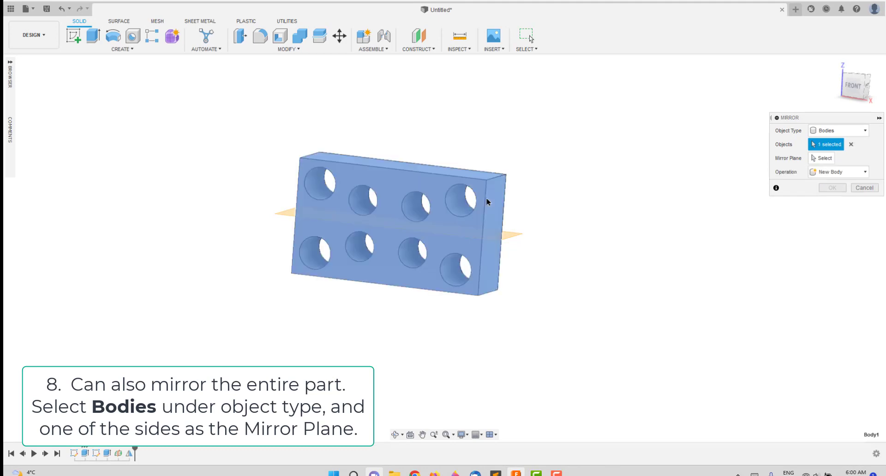
click(822, 159)
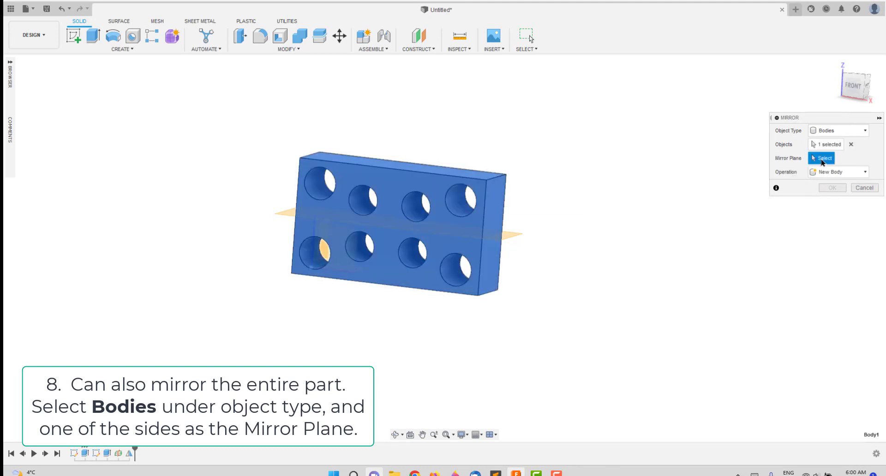
click(491, 274)
mouse_move(631, 148)
shift+middle_down()
mouse_move(628, 200)
mouse_move(635, 144)
shift+middle_up()
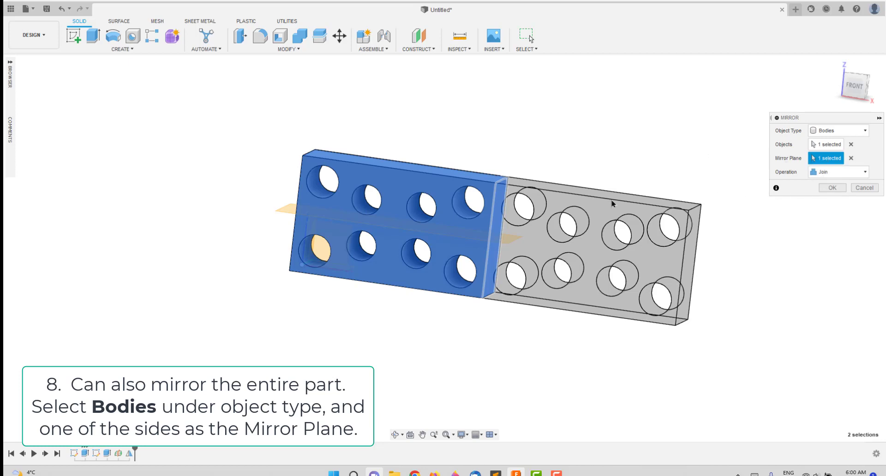
shift+middle_drag(605, 144, 616, 175)
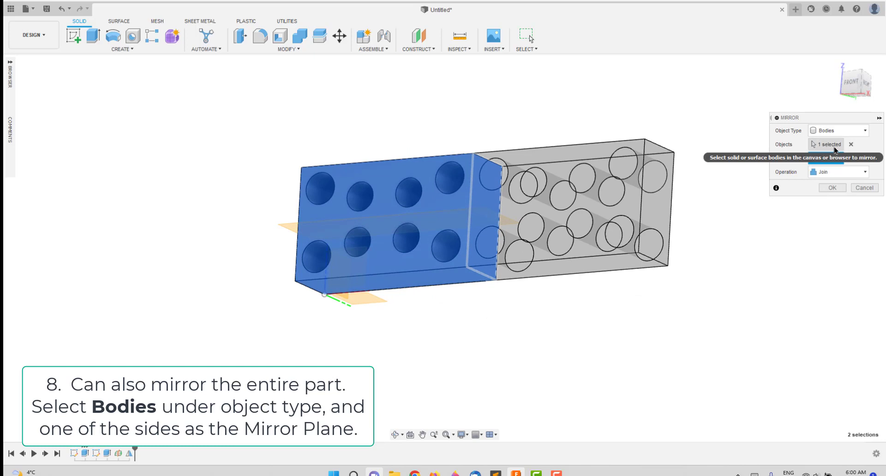
click(858, 187)
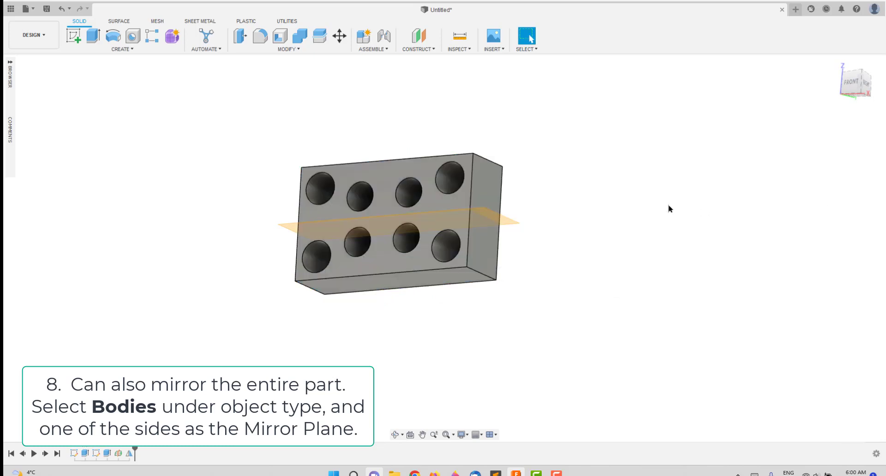
shift+middle_drag(524, 256, 525, 272)
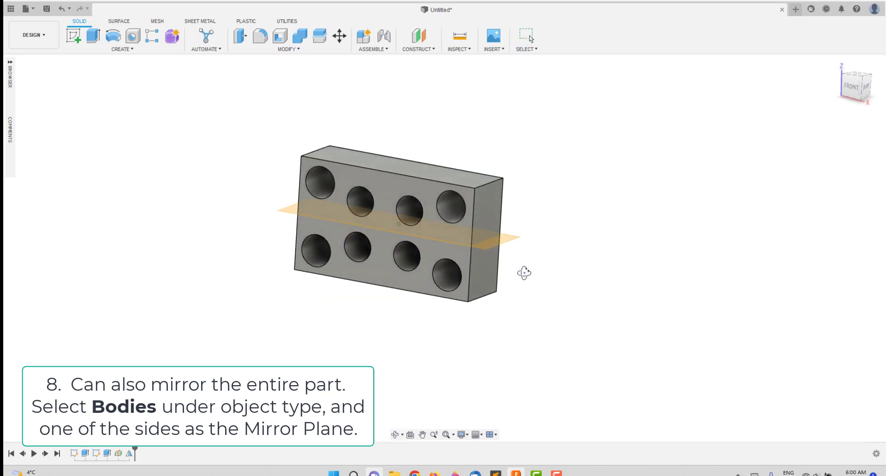
Mirror the block body across its top face, joining it into one sixteen-hole plate.
click(135, 49)
click(99, 265)
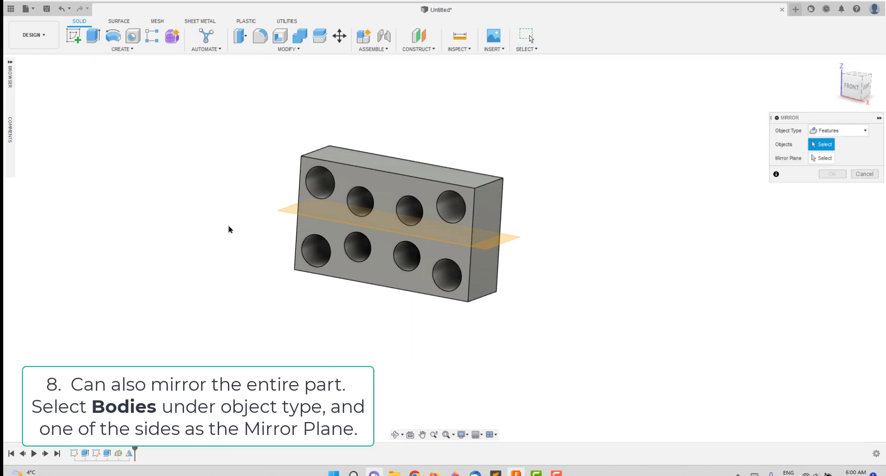
click(826, 131)
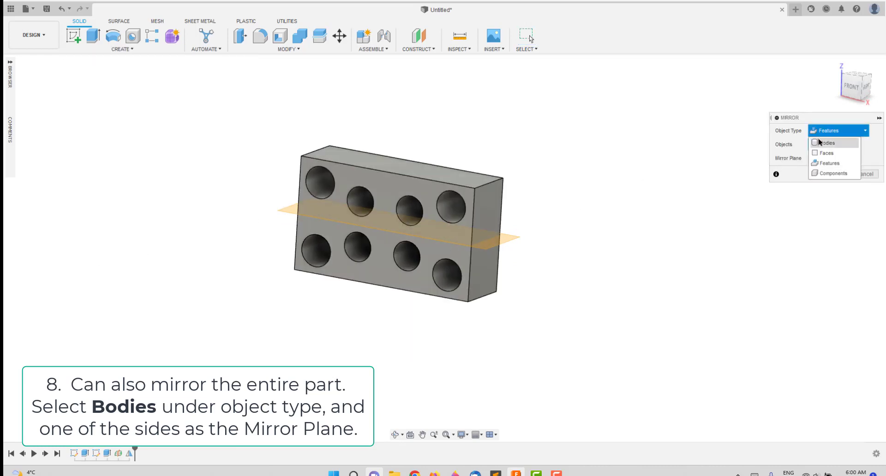
click(826, 164)
click(486, 201)
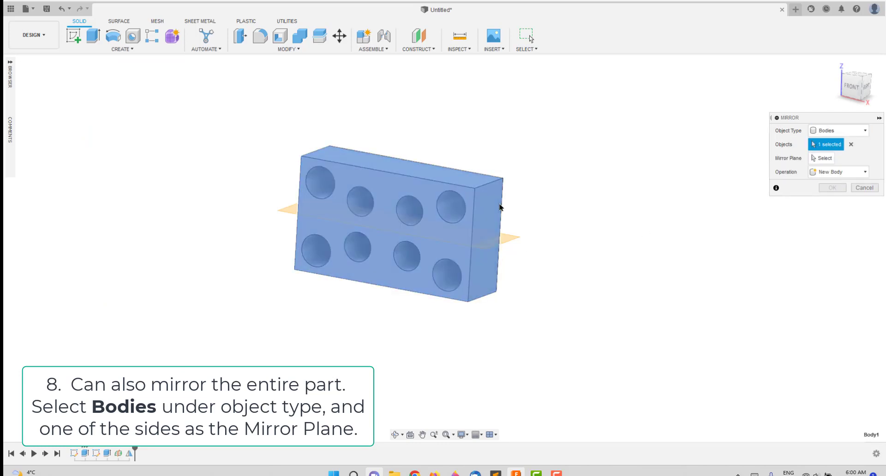
click(824, 158)
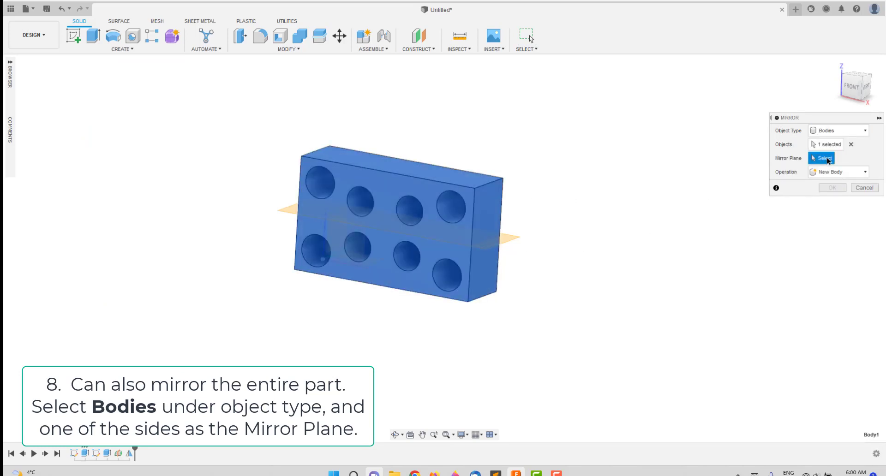
click(438, 182)
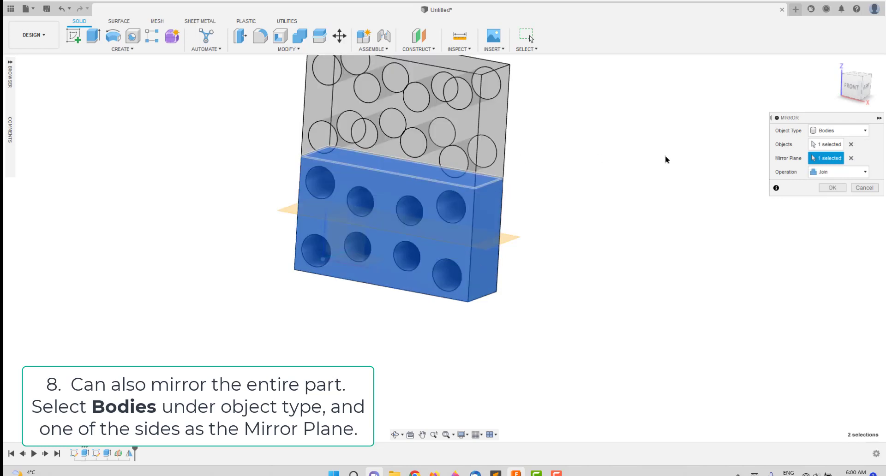
click(832, 188)
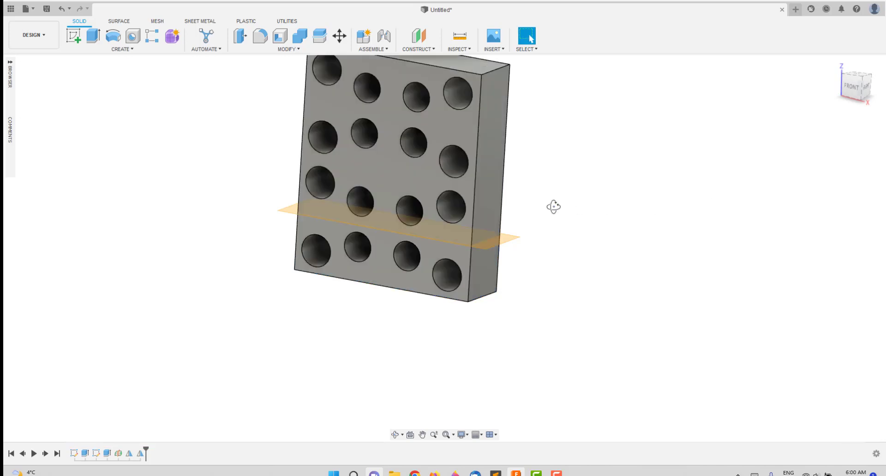
mouse_move(554, 205)
shift+middle_down()
mouse_move(588, 175)
mouse_move(546, 192)
mouse_move(524, 168)
mouse_move(528, 200)
mouse_move(526, 155)
mouse_move(562, 162)
mouse_move(560, 192)
mouse_move(553, 176)
shift+middle_up()
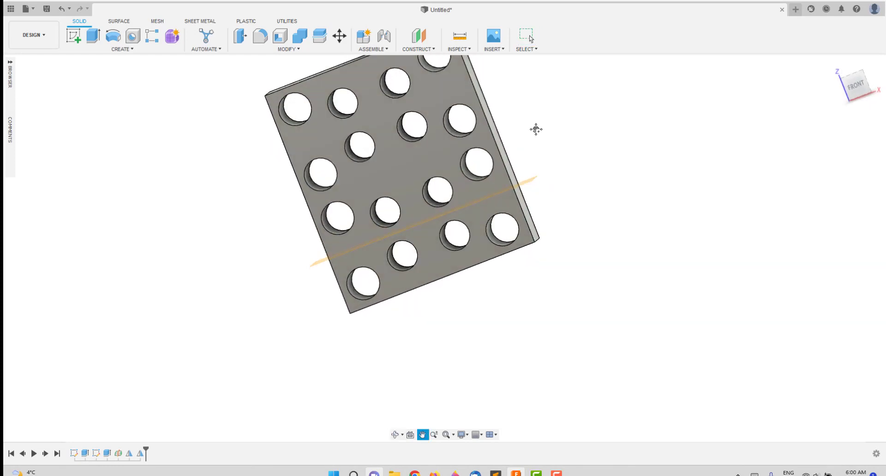
middle_drag(535, 129, 544, 199)
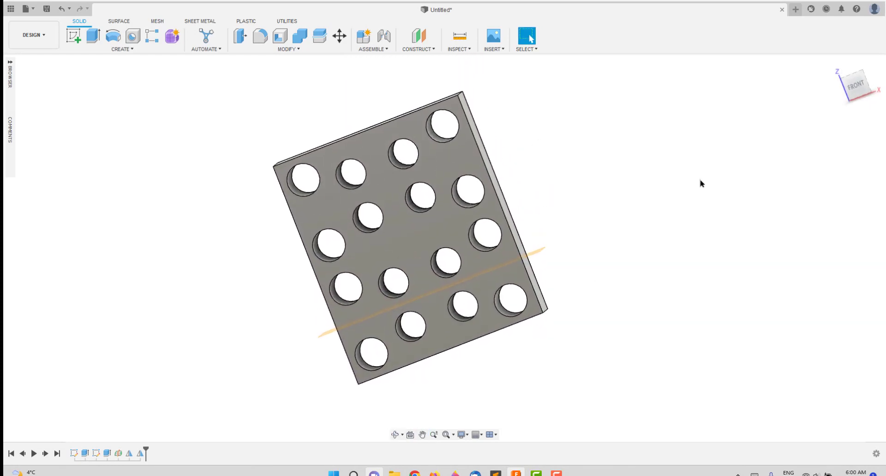